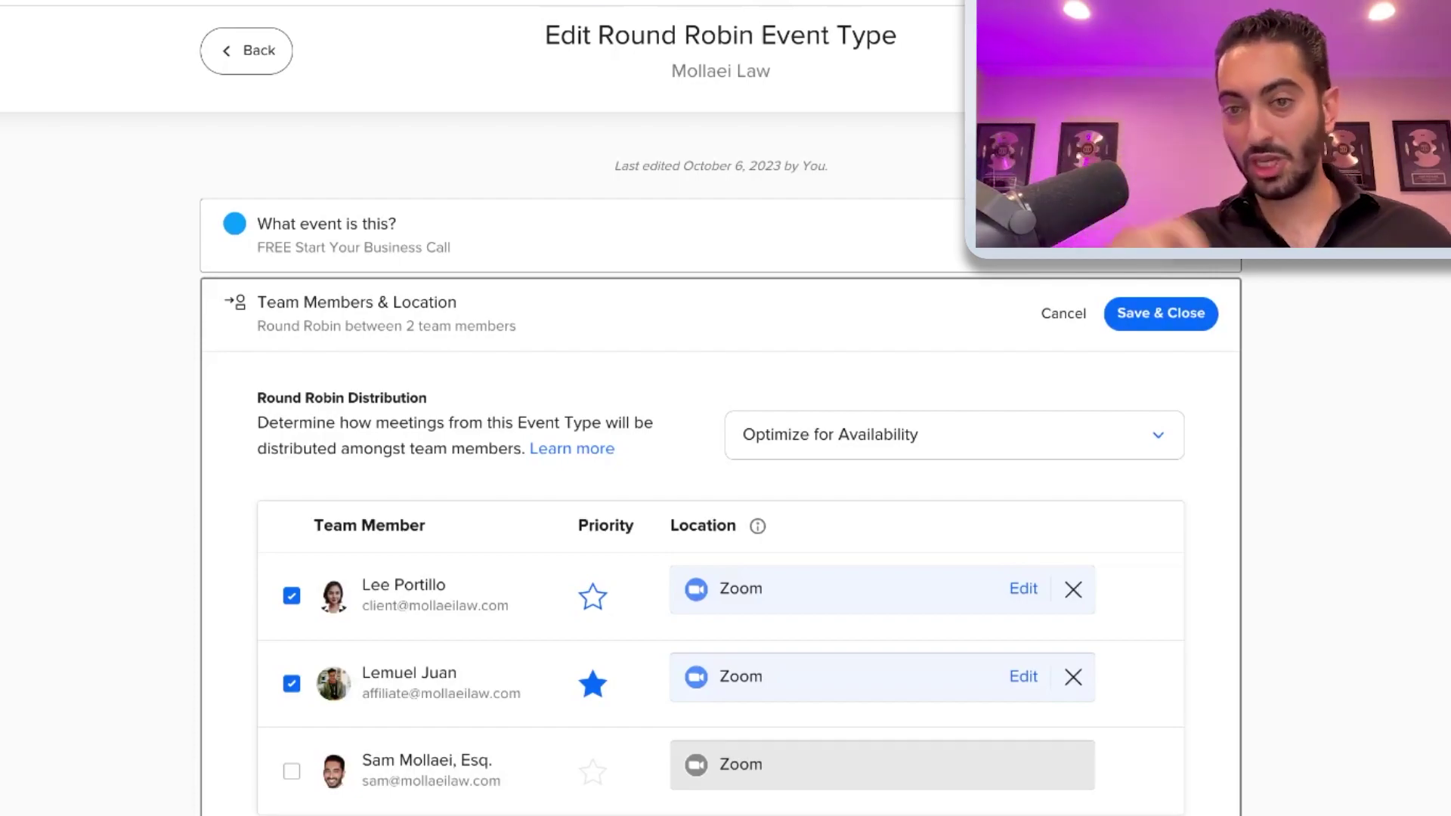
Review the Round Robin Distribution options and the team members' priority and location settings
click(849, 436)
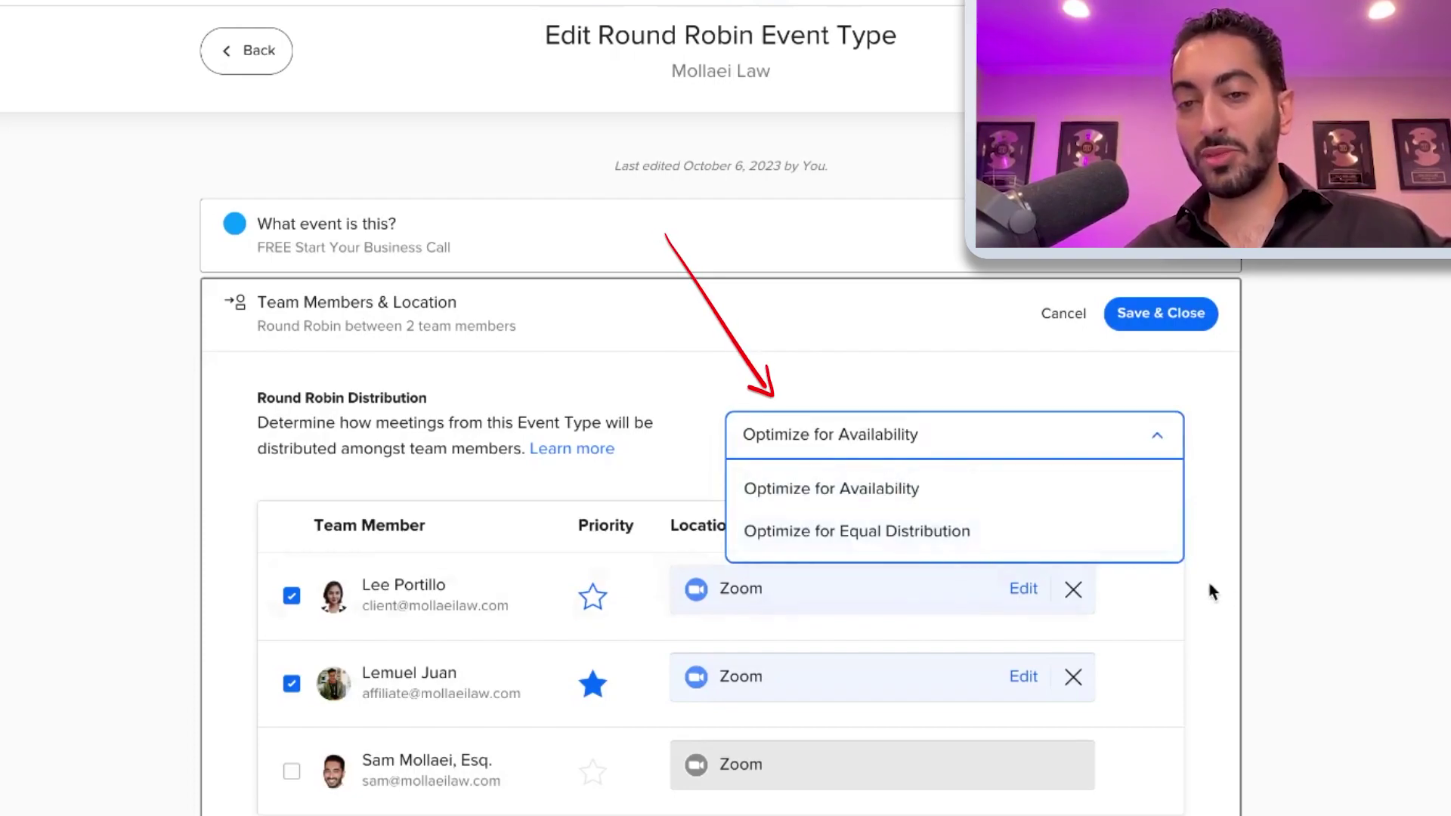
click(1386, 569)
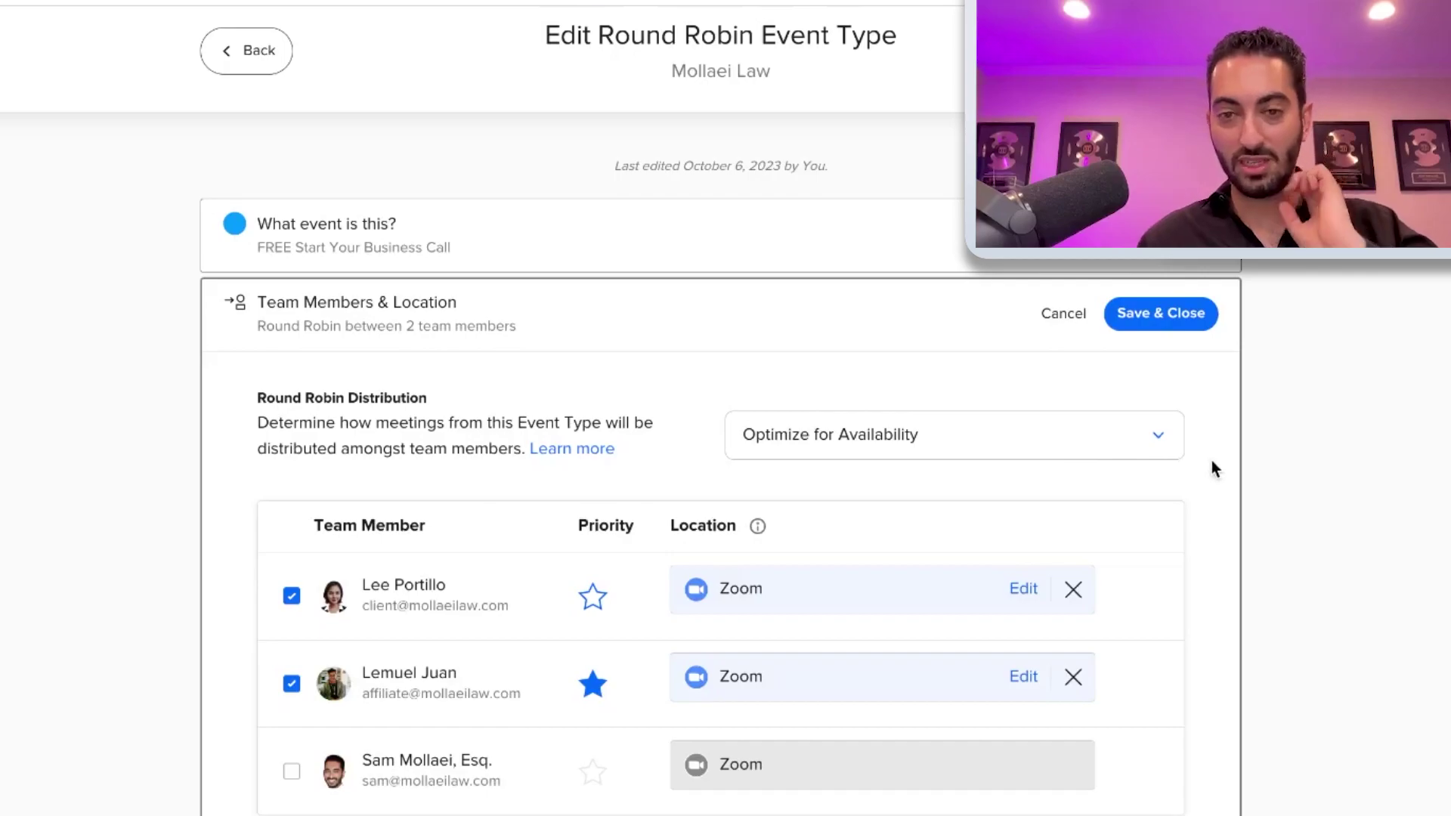
scroll(1030, 590, down, 3)
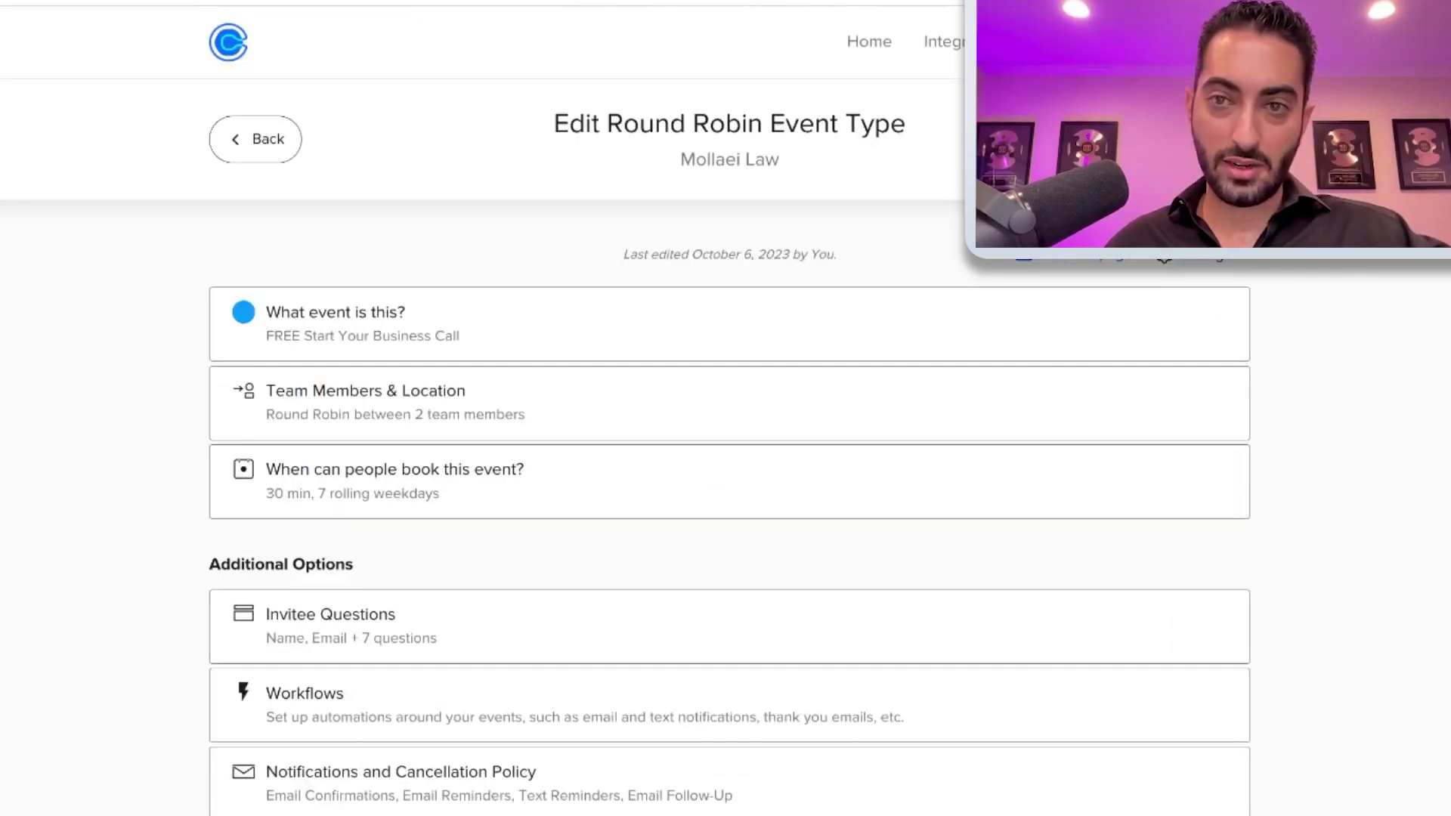
Examine the event's booking settings, from date range and duration to start time increments, scheduling conditions and time zone display
click(533, 485)
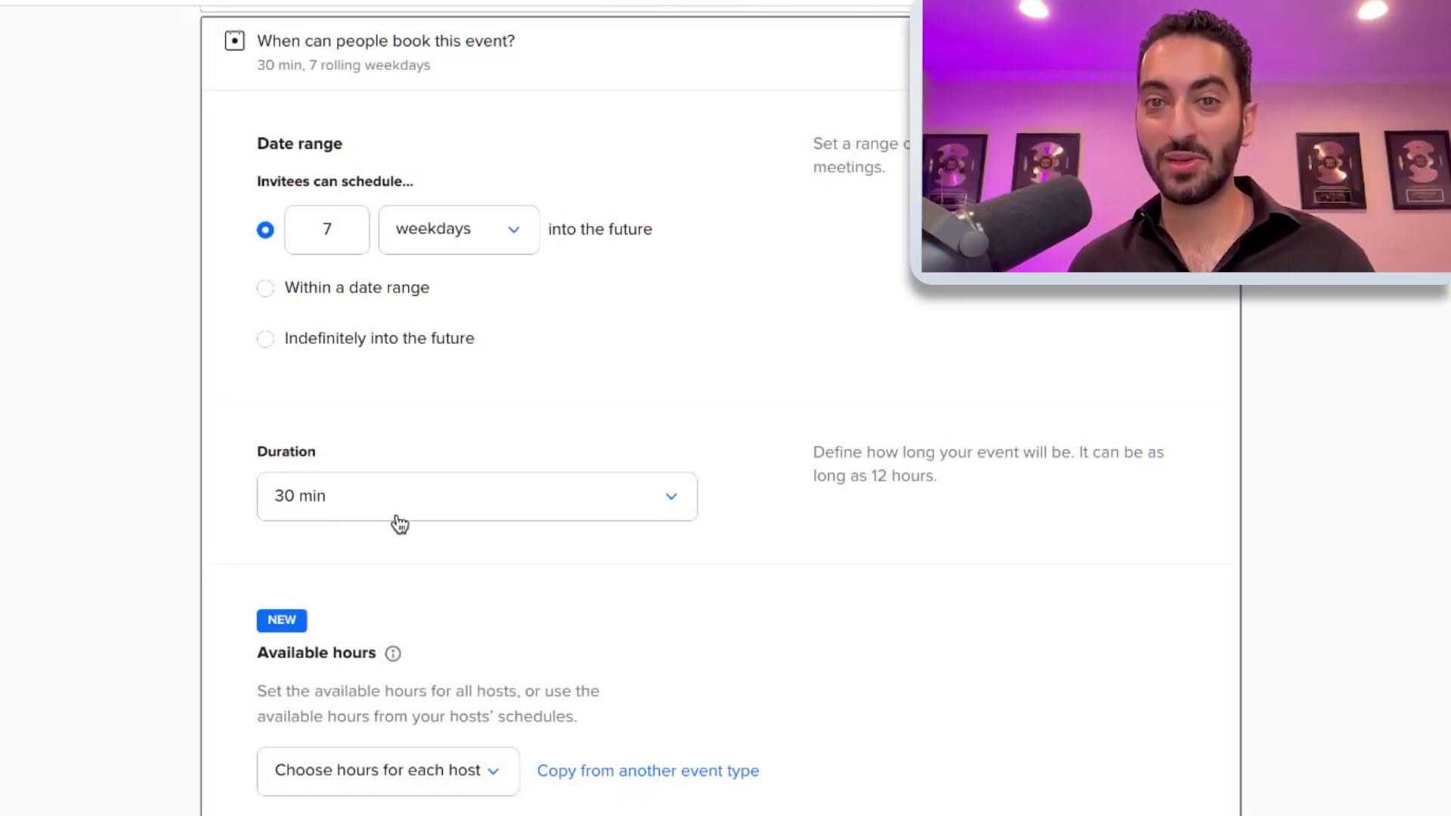
scroll(519, 400, down, 15)
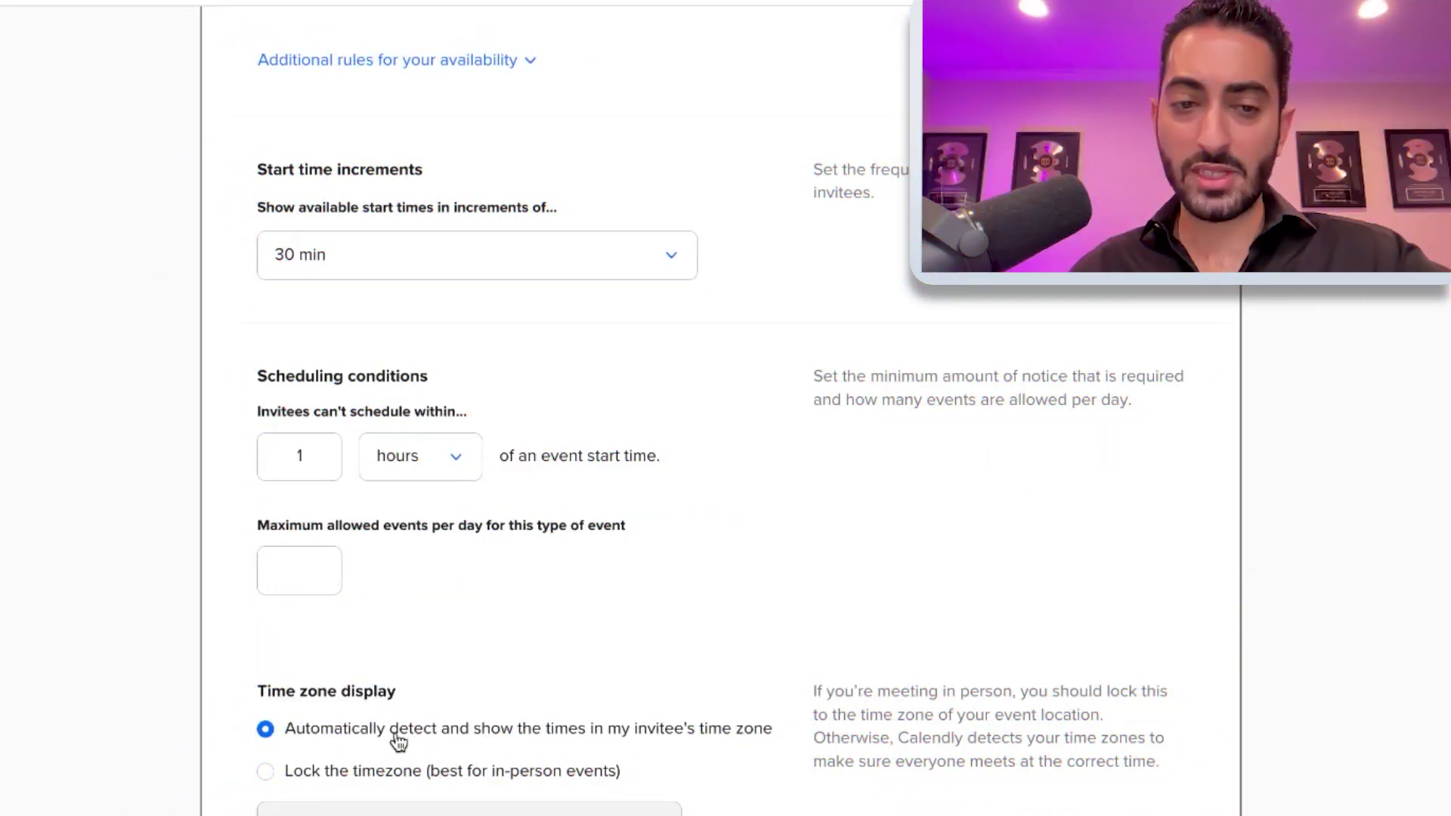
scroll(544, 617, down, 2)
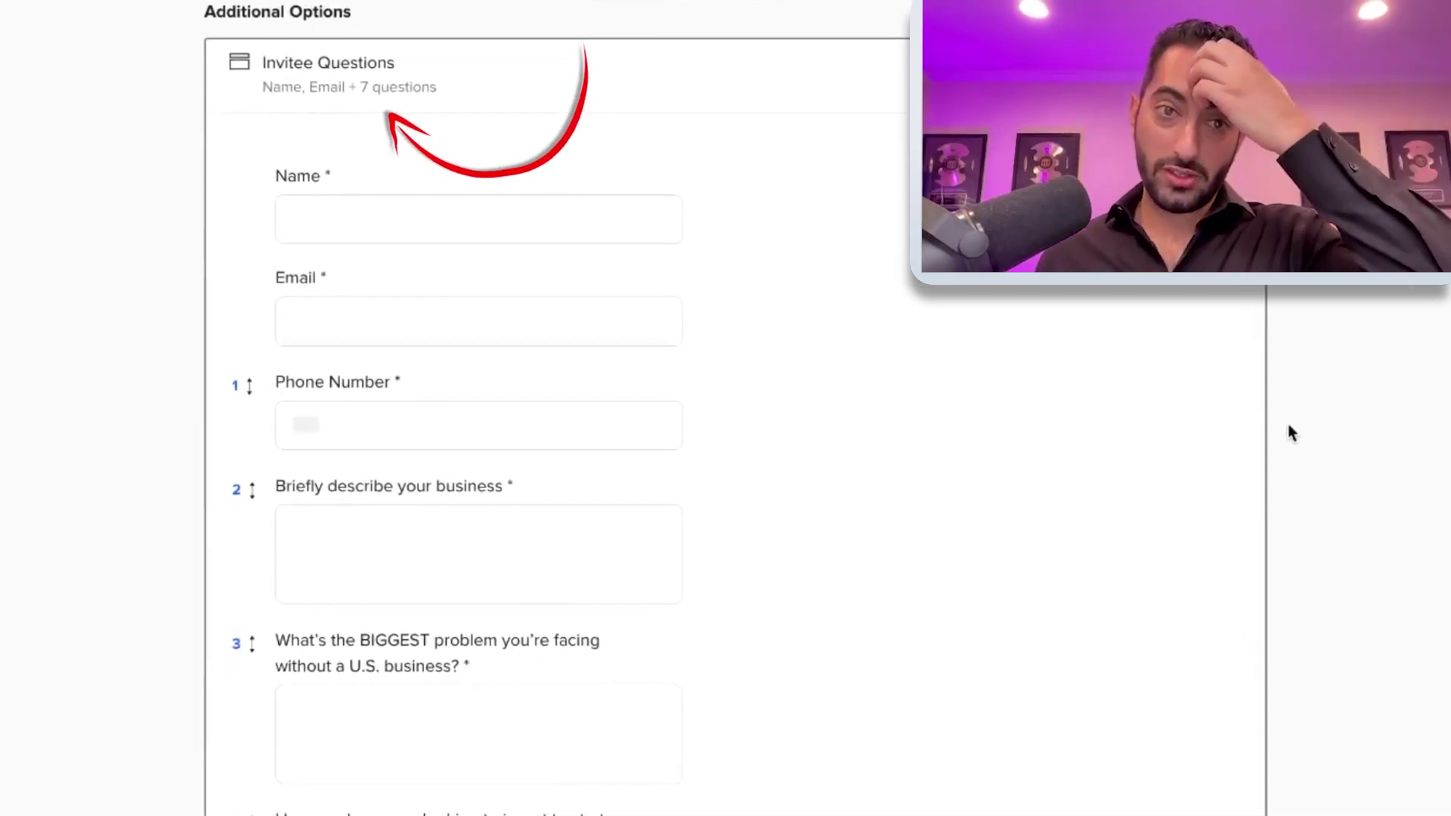
Inspect the Name question's input format options and leave its editor without applying changes
click(545, 218)
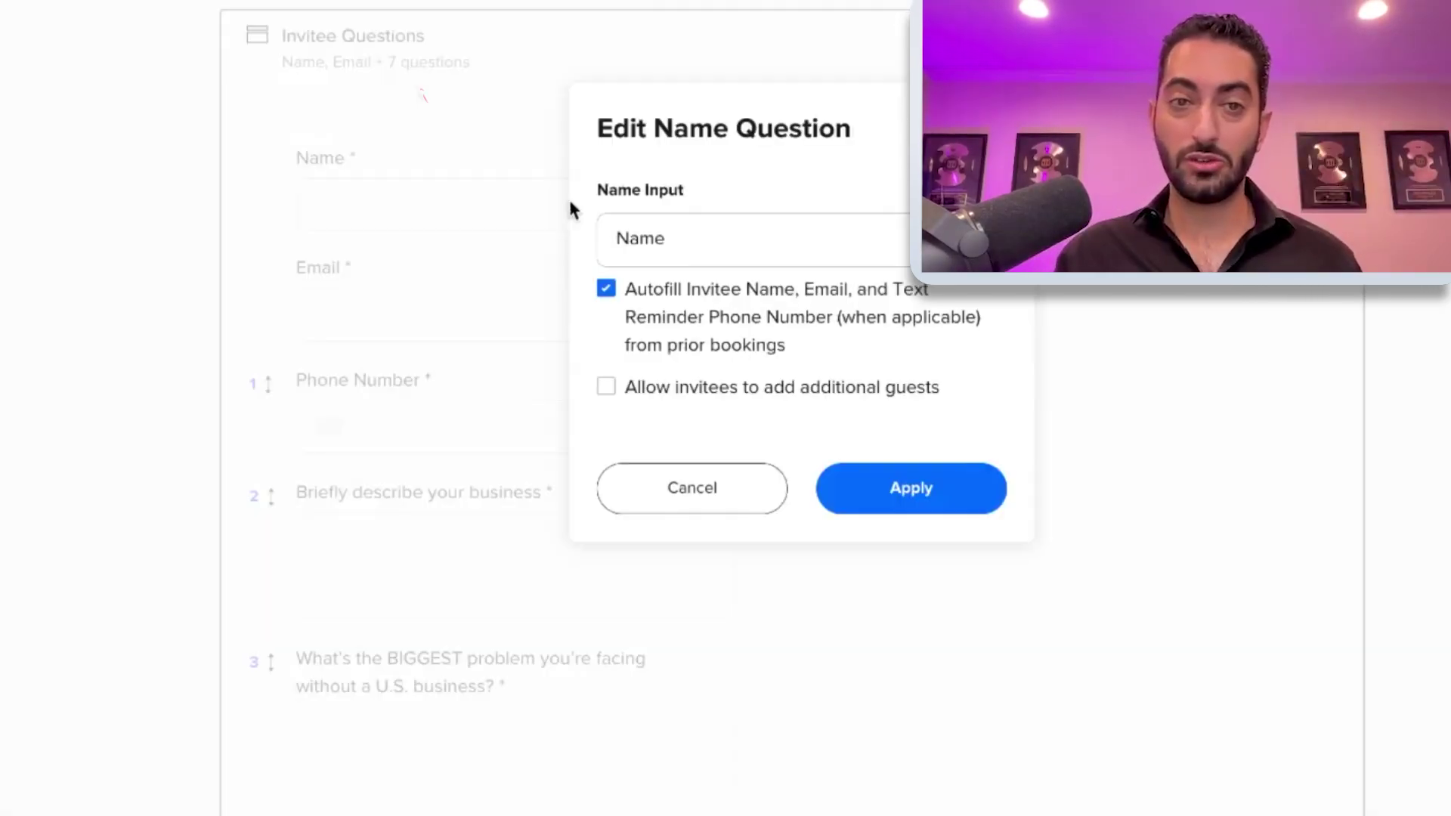
click(756, 256)
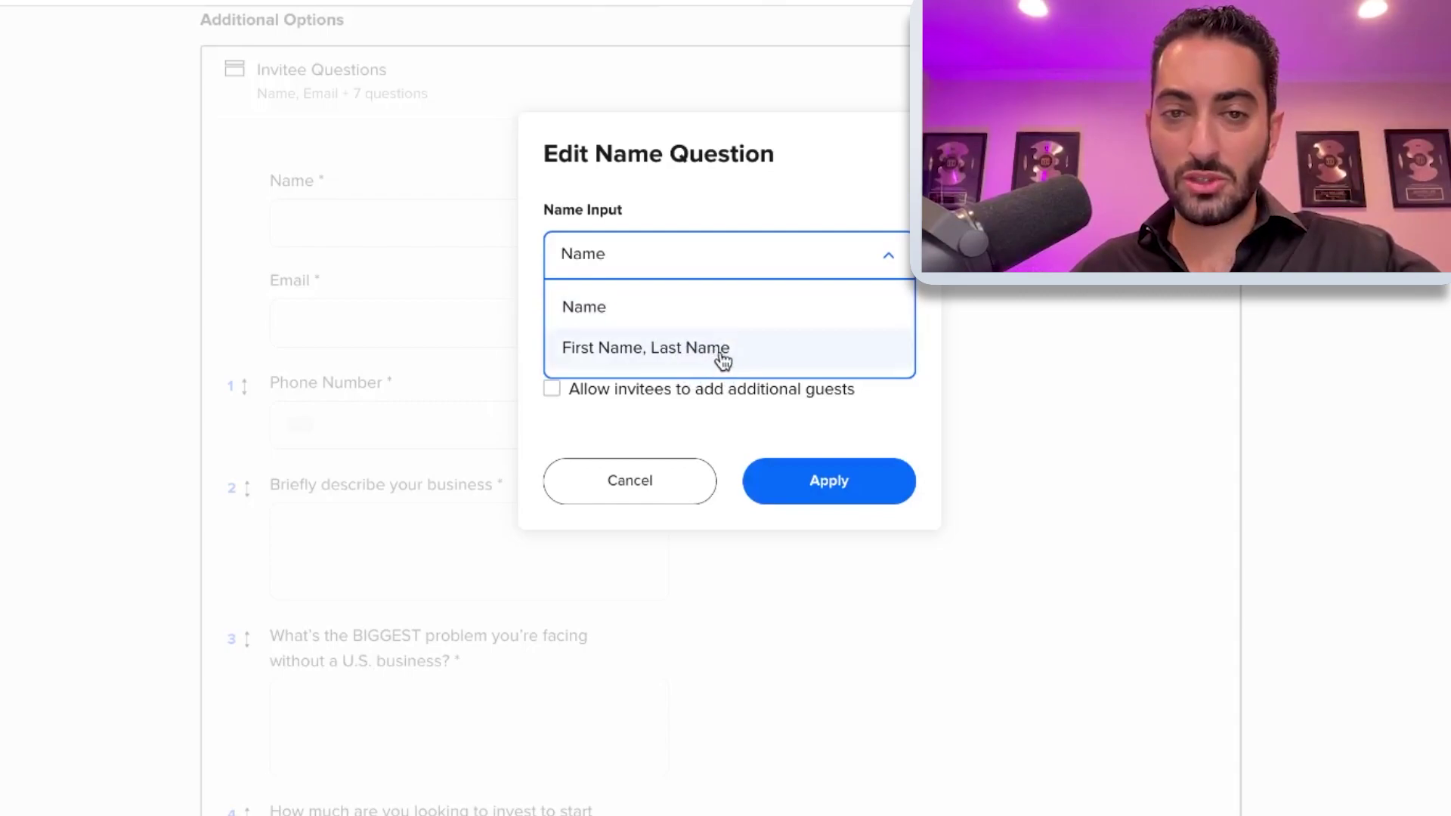
click(783, 420)
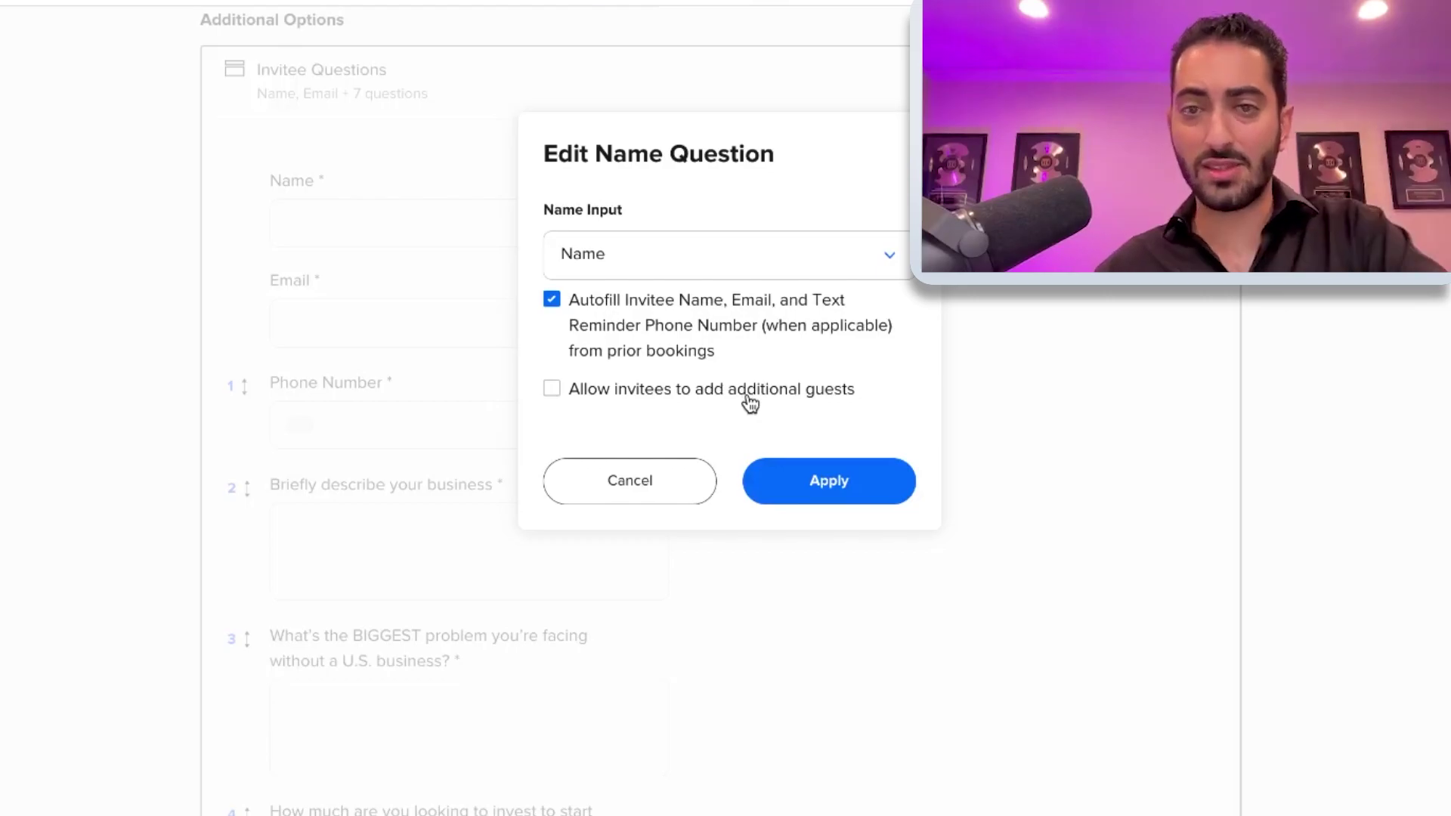
click(691, 485)
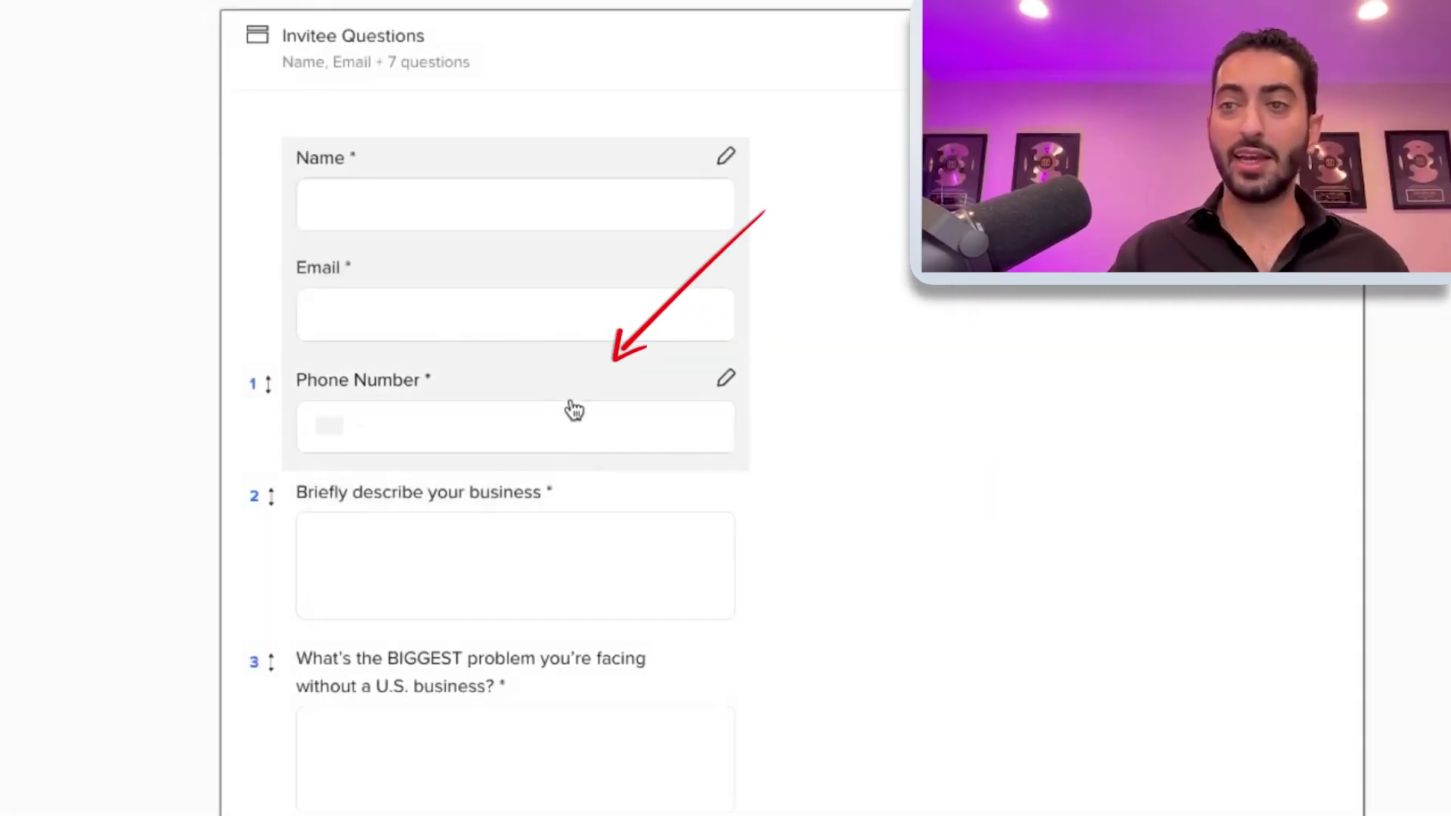
Read through the seven custom invitee questions and close the section without saving
scroll(573, 408, down, 2)
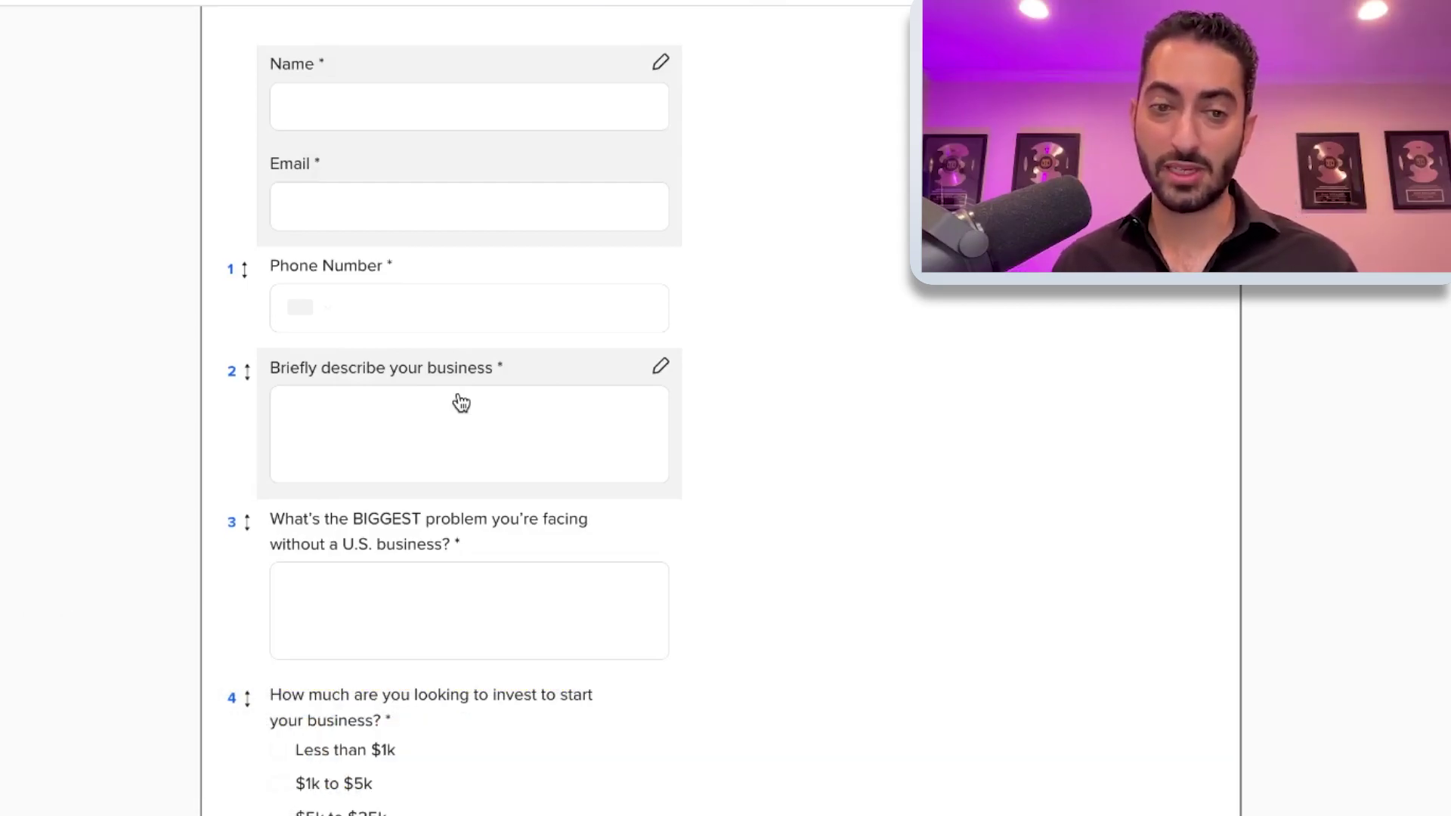
scroll(453, 476, down, 8)
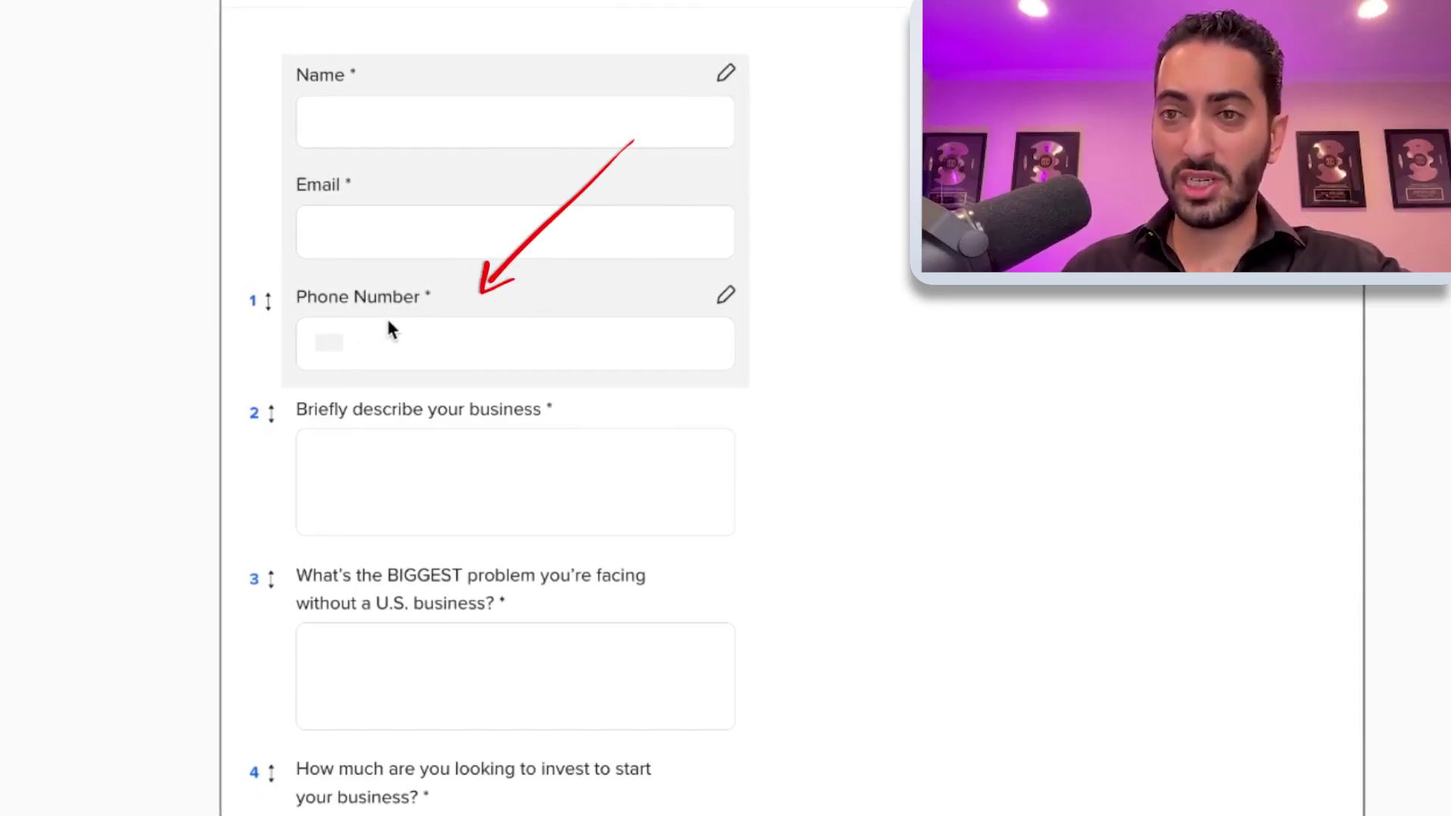
scroll(338, 602, down, 5)
scroll(342, 606, up, 6)
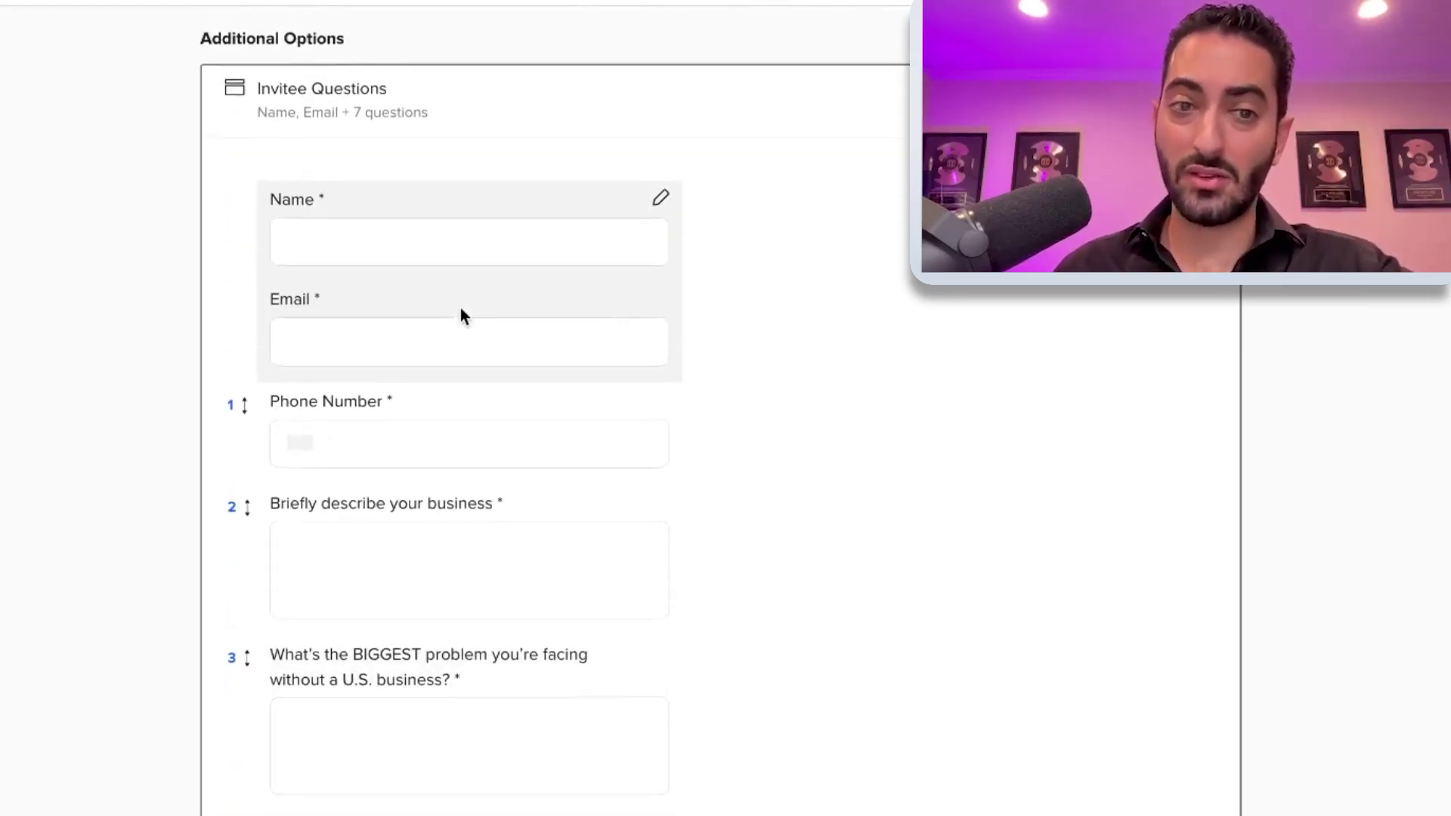
scroll(478, 438, down, 1)
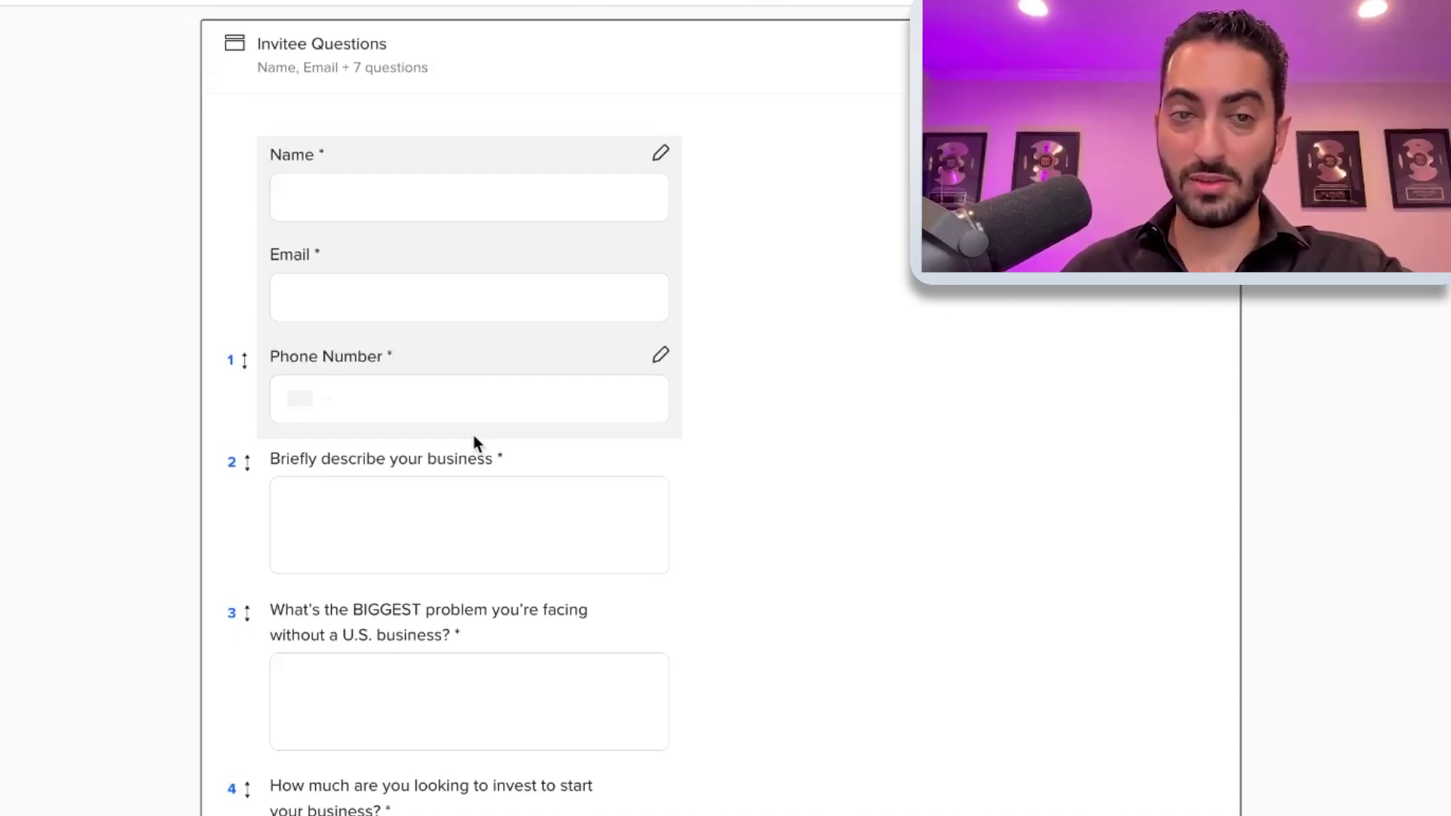
scroll(831, 529, down, 10)
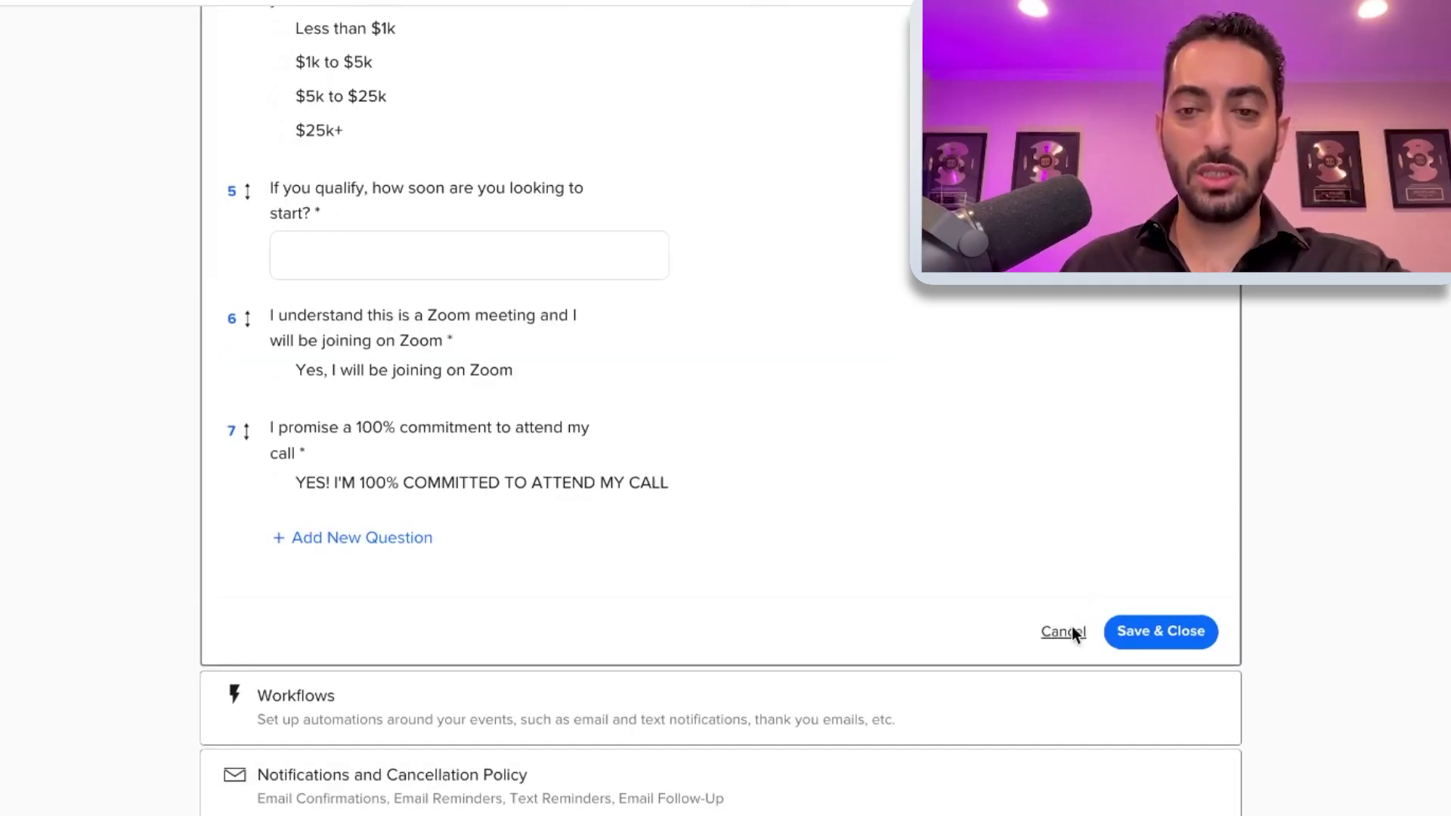
click(1072, 630)
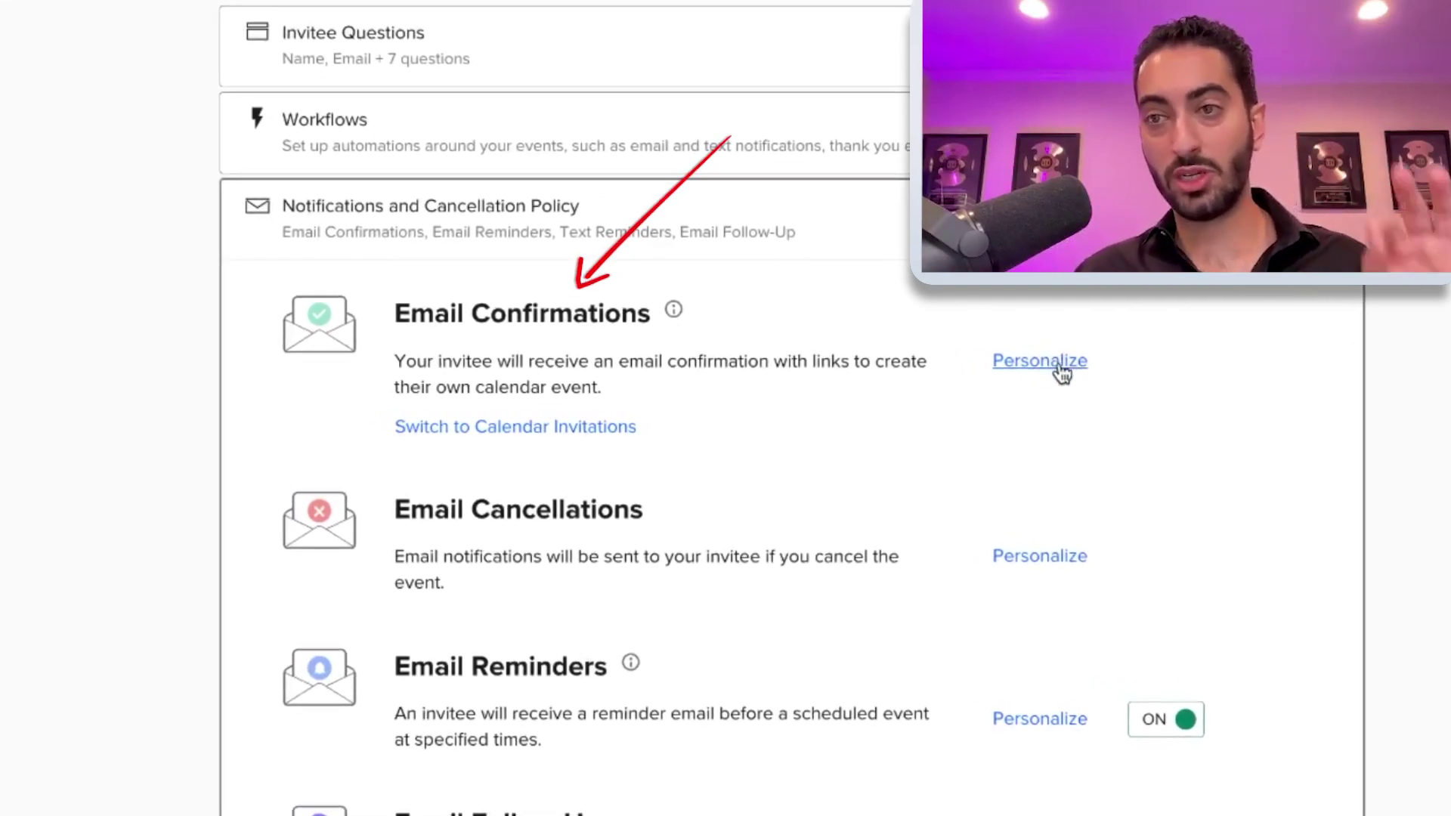
Review the Email Confirmations template in Google Docs, highlighting the meeting details, location variable and Google reviews line
click(1061, 371)
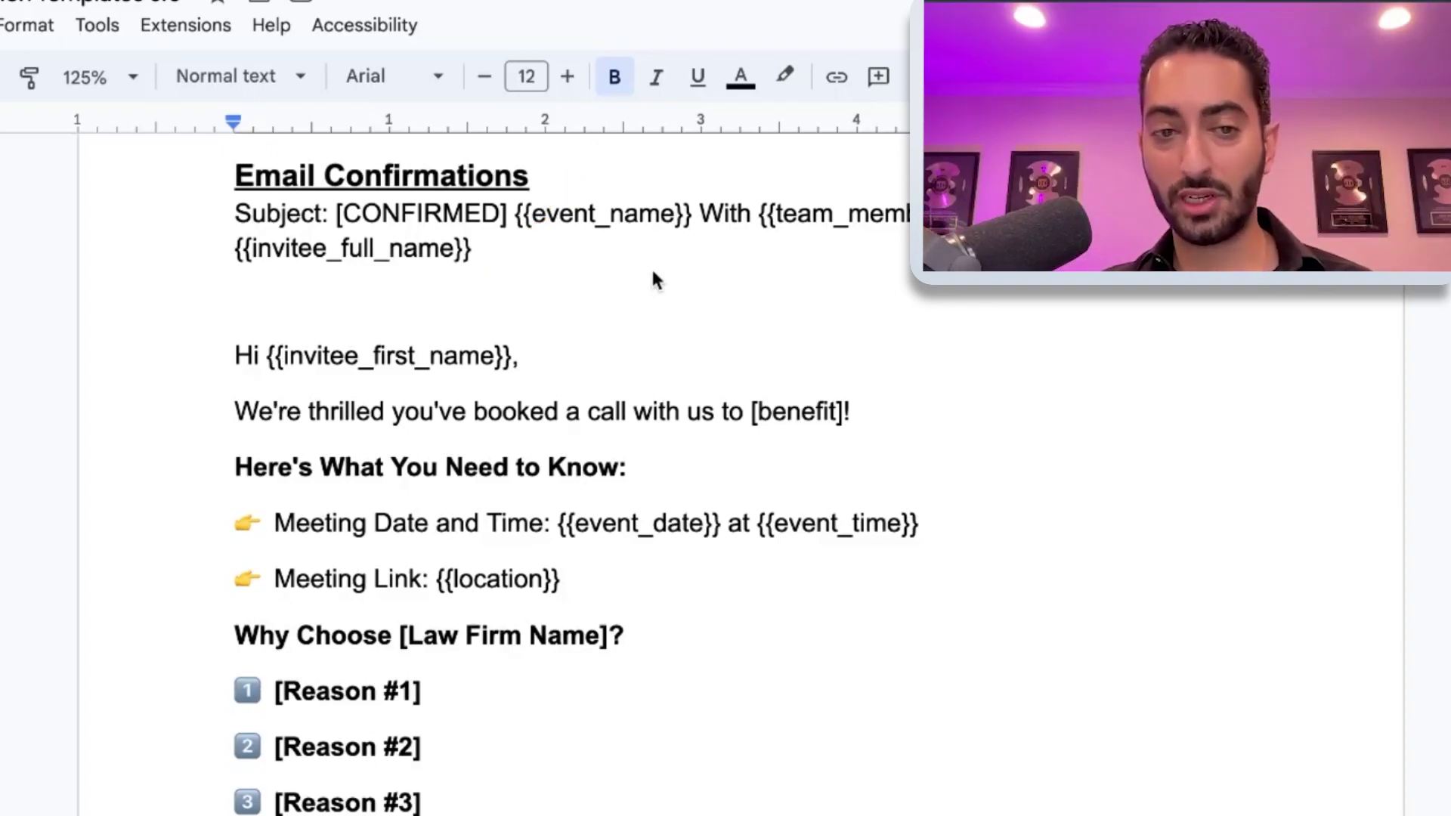
drag(582, 567, 206, 559)
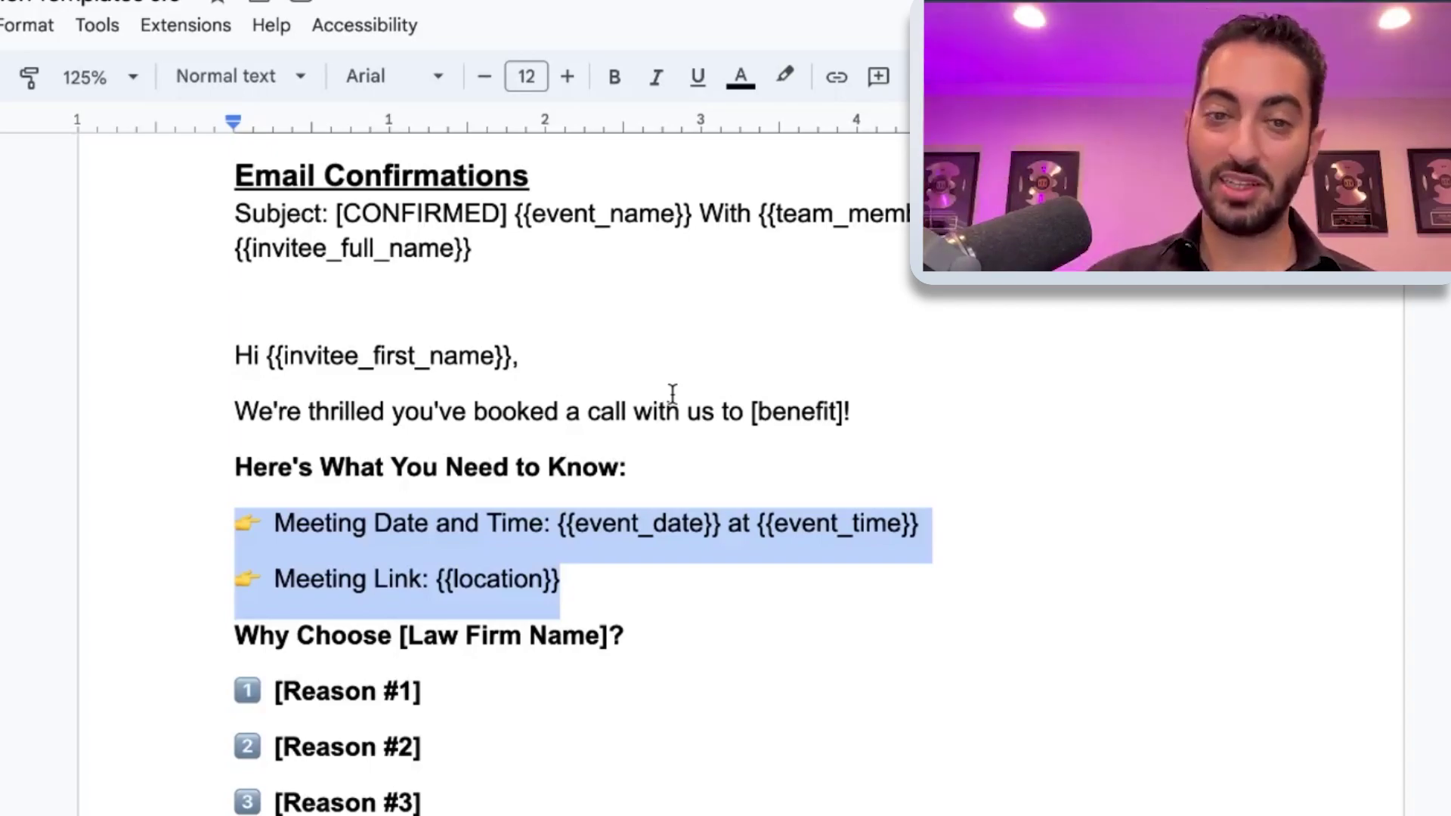
drag(450, 572, 430, 580)
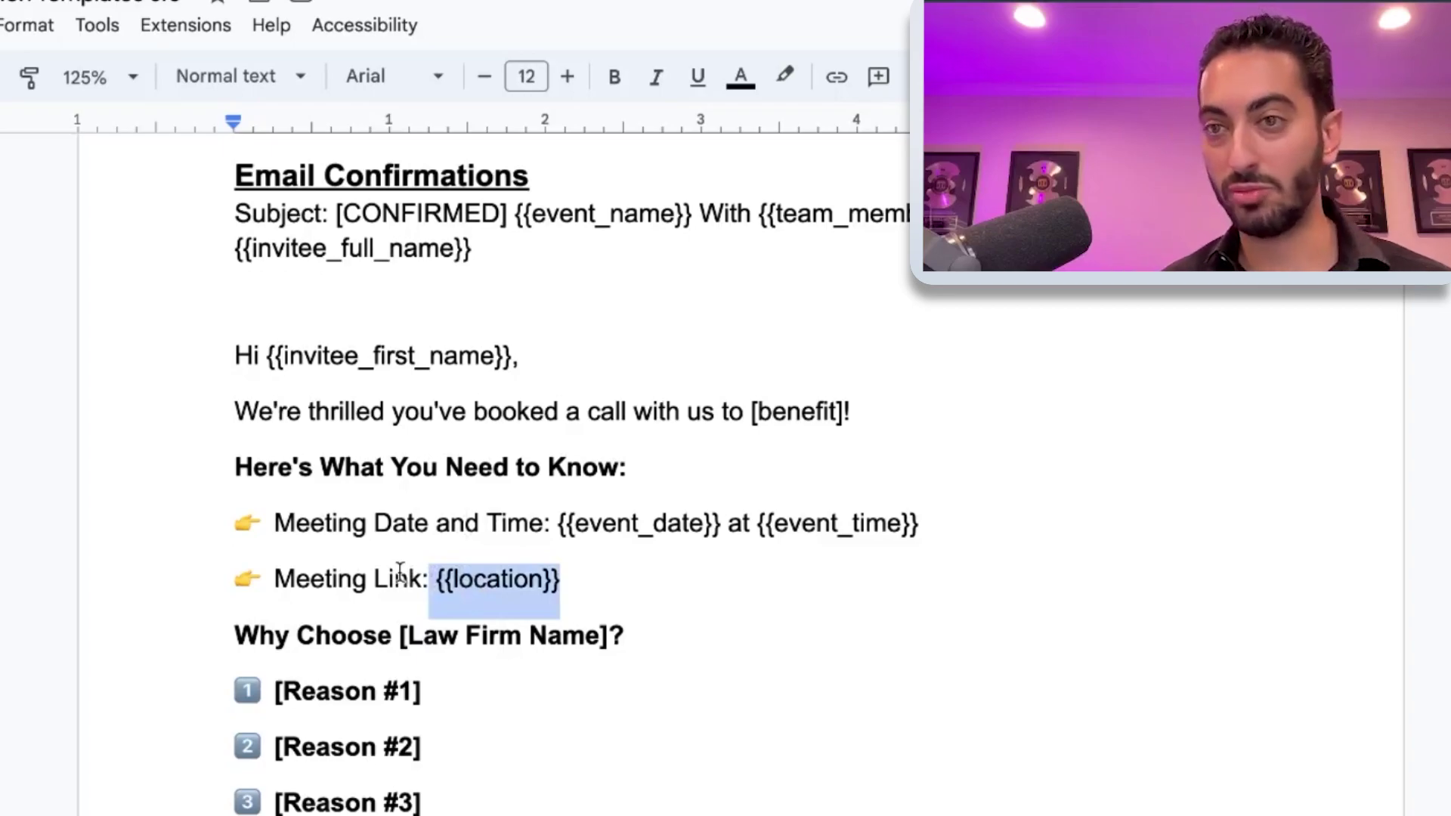
scroll(412, 498, down, 2)
drag(394, 502, 621, 524)
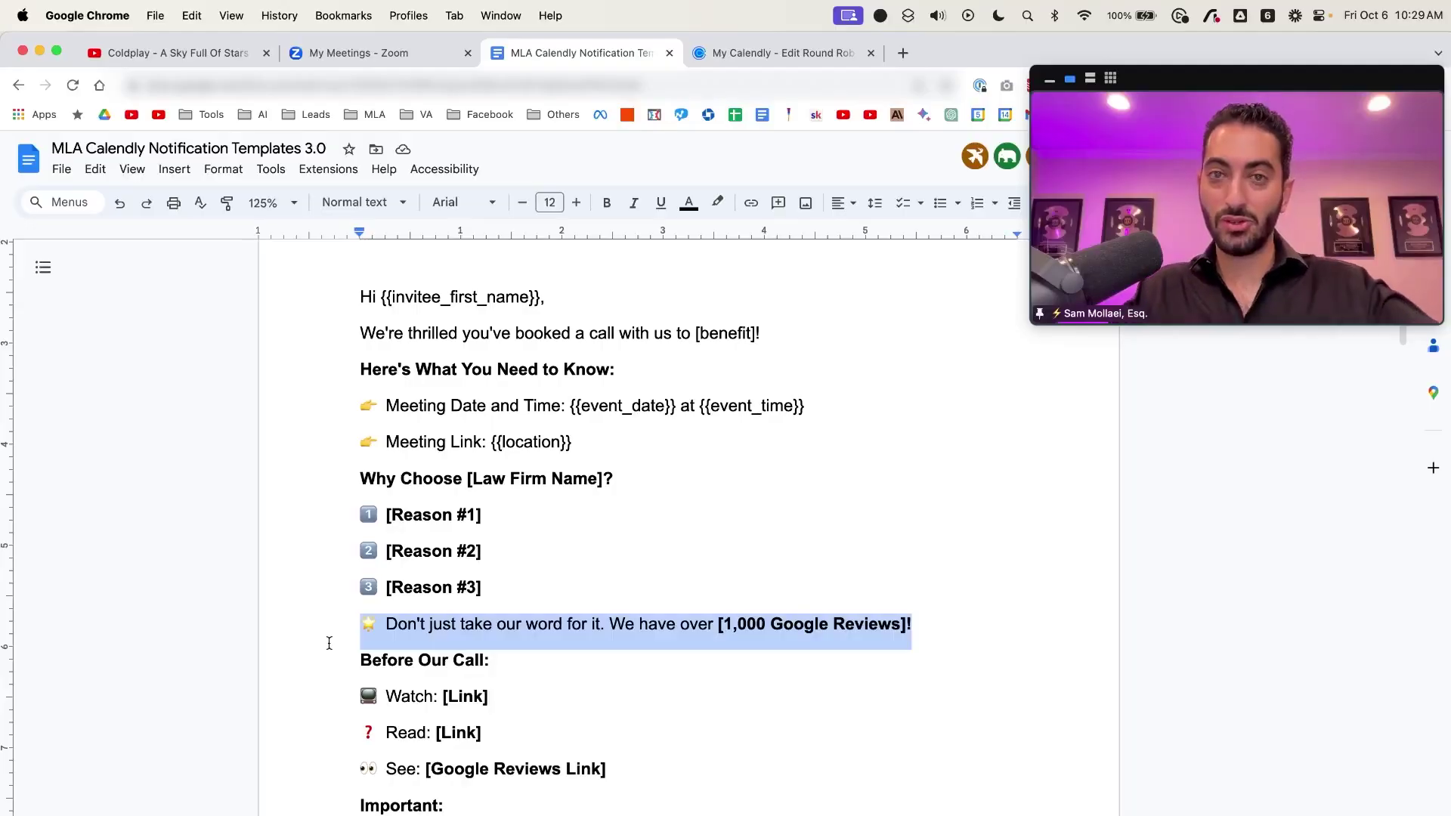
Search Google for "mollaei law" in a new tab and copy the address of the firm's Google reviews page
key(super+t)
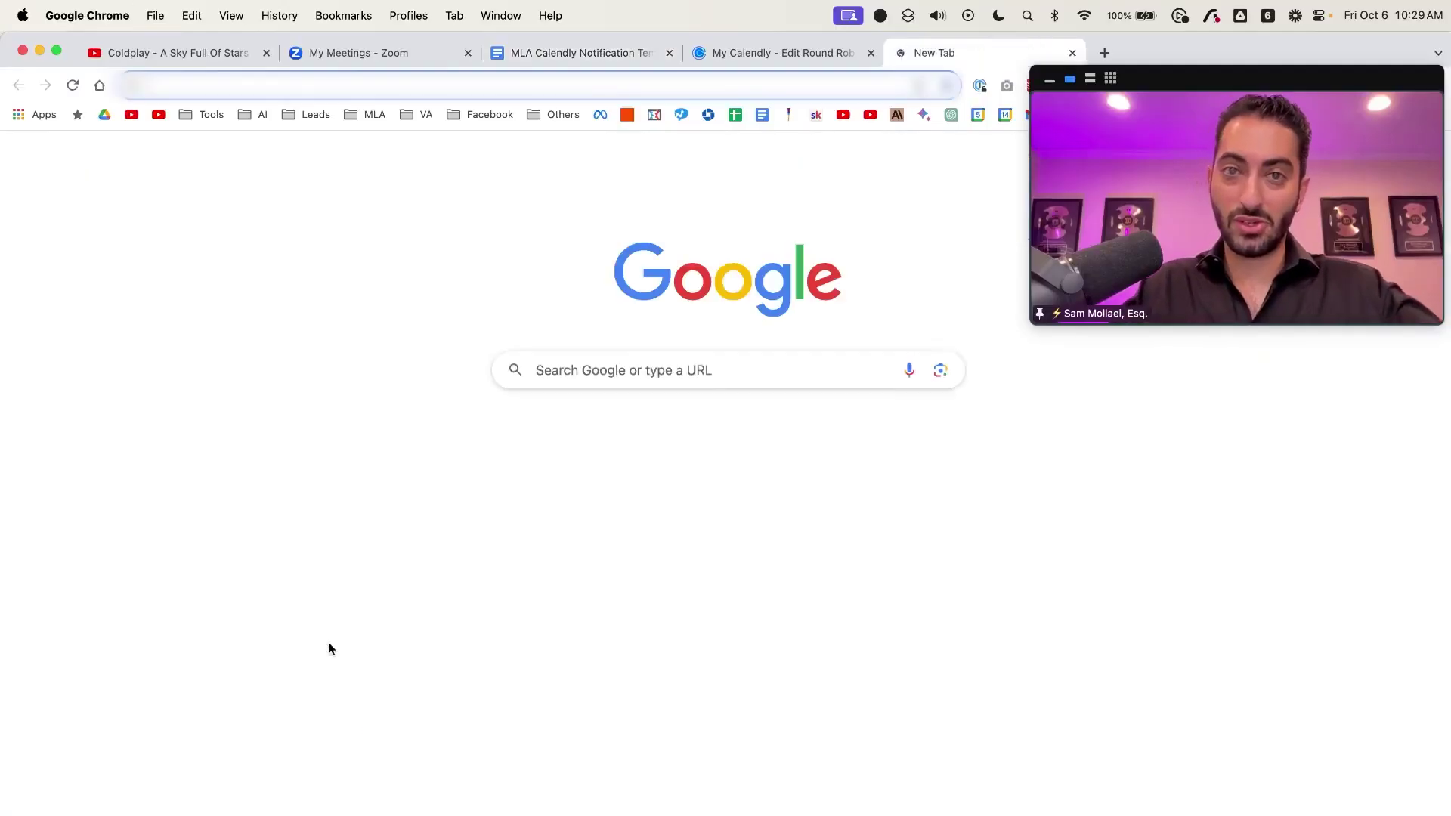
text(mollaei law)
key(Return)
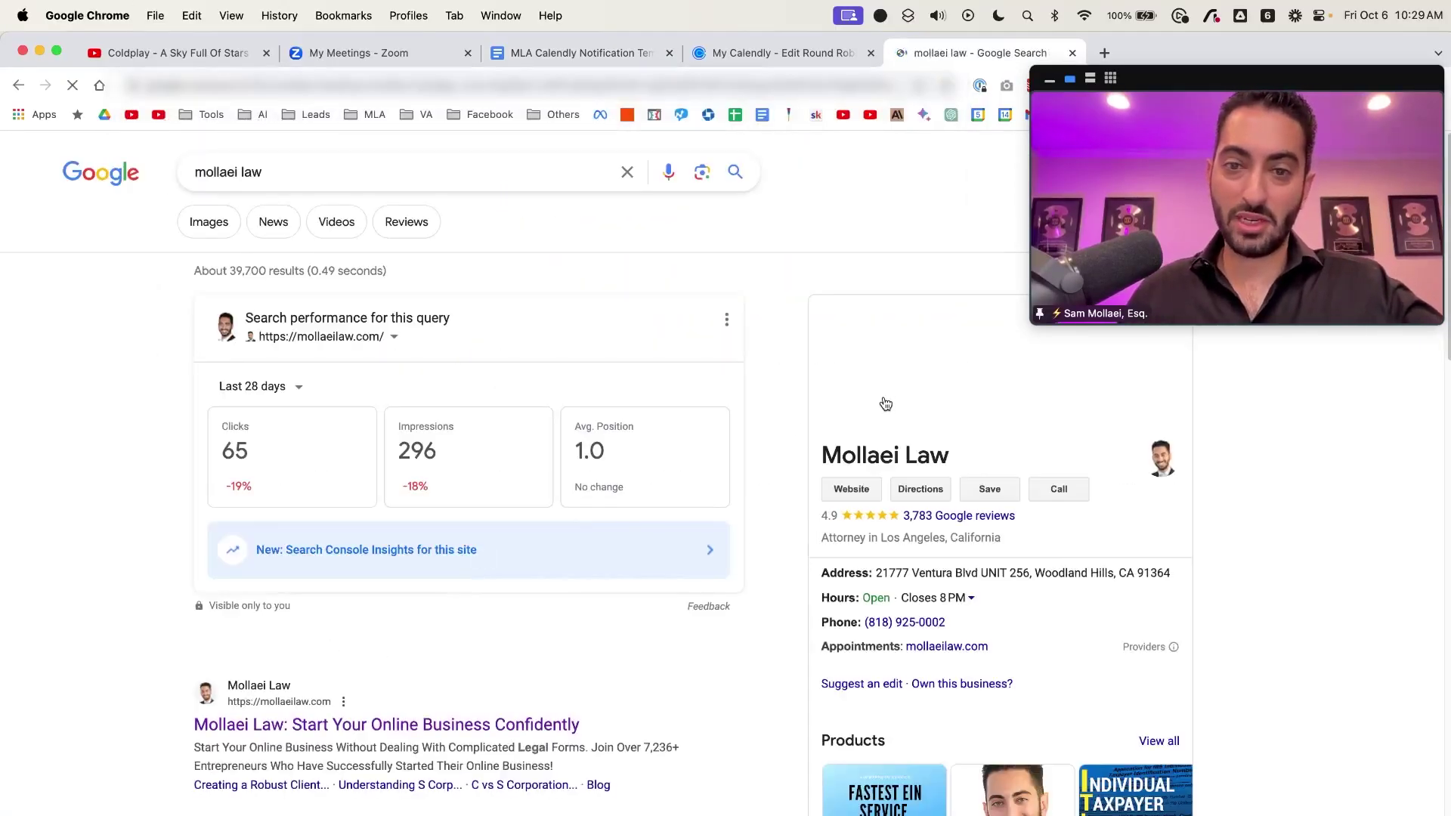
click(983, 616)
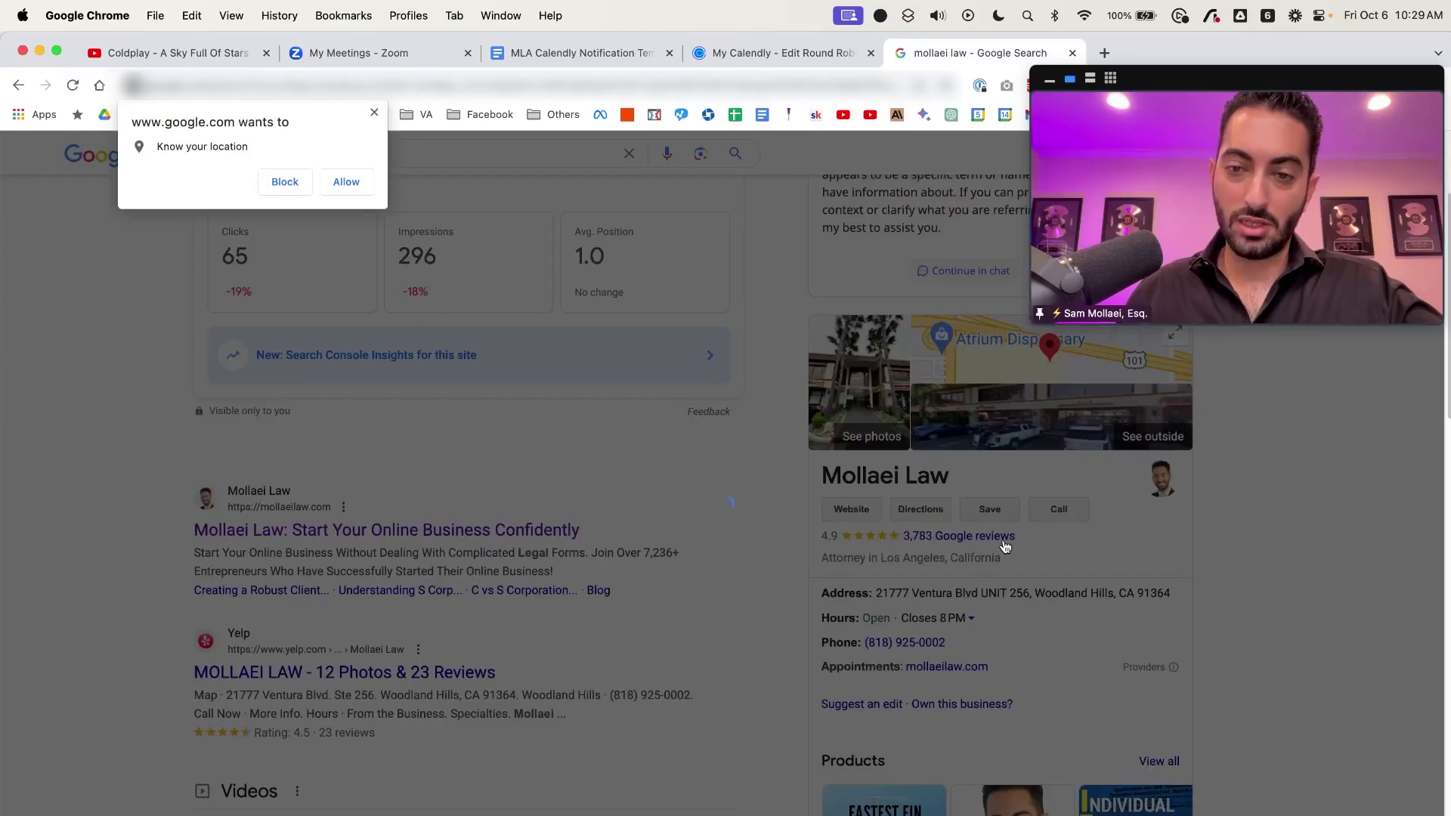
click(565, 90)
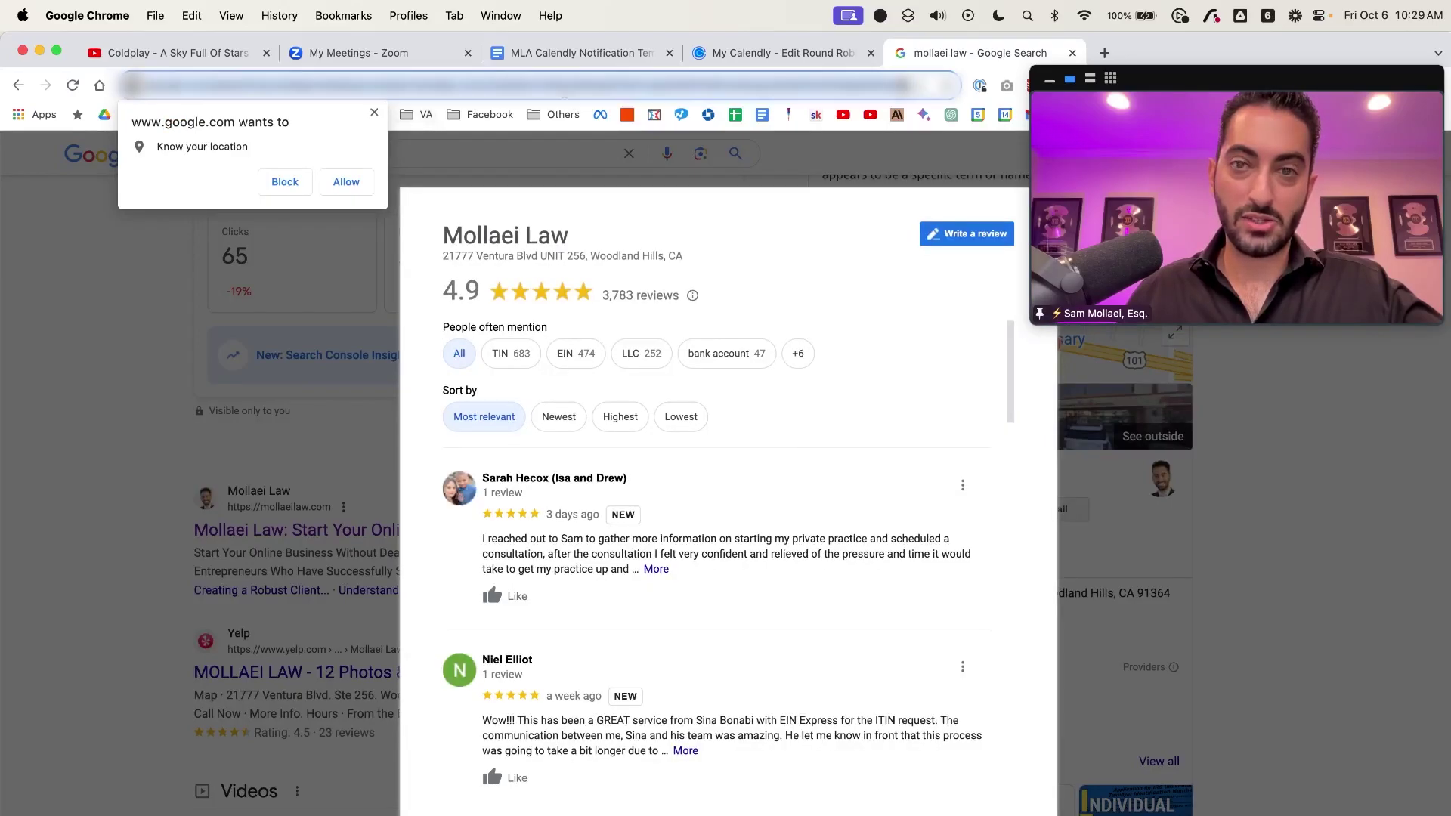
Try to link the "[1,000 Google Reviews]" text in the notification template to the copied reviews address
click(796, 60)
click(536, 60)
drag(723, 627, 909, 631)
click(906, 632)
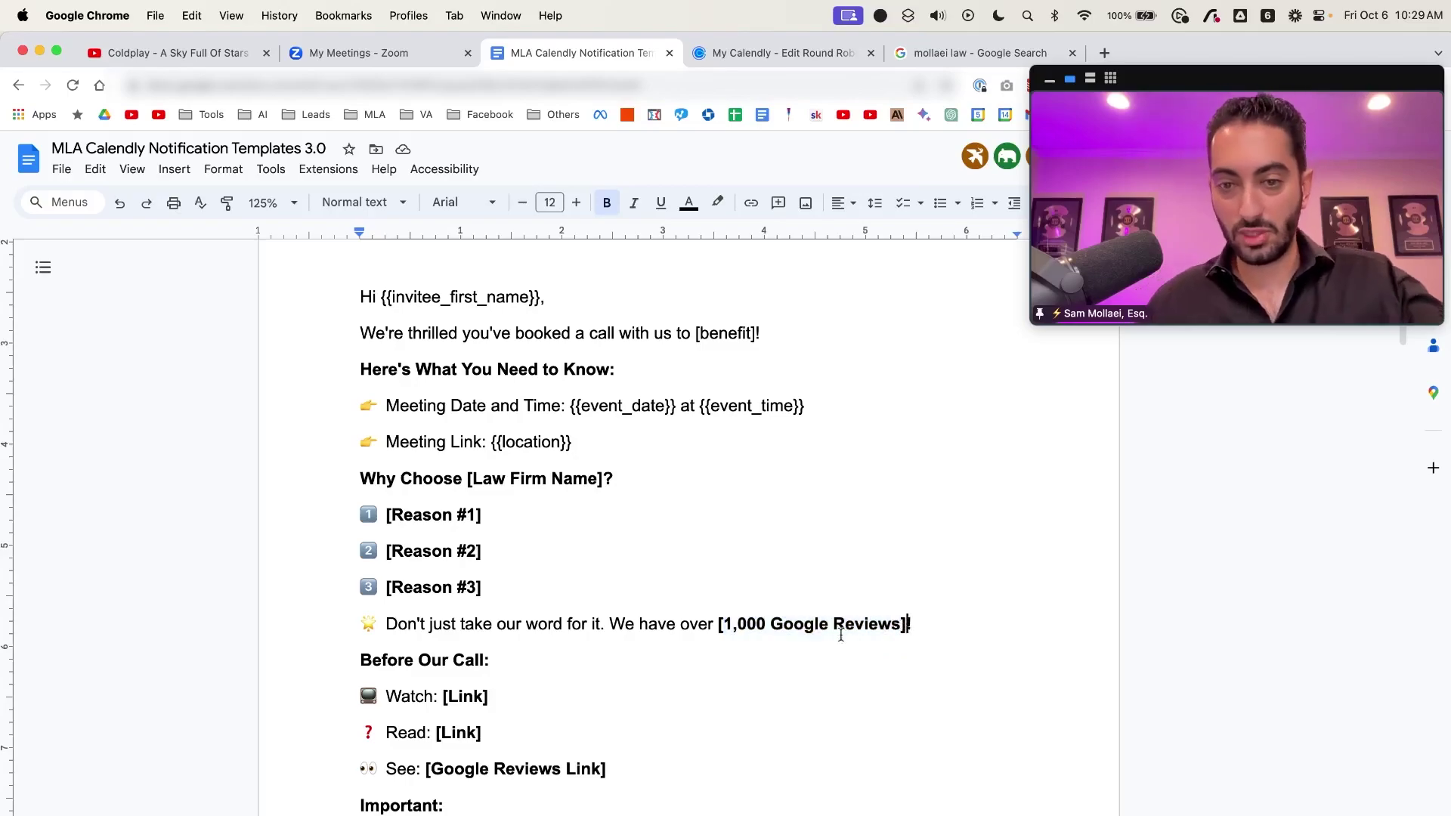
drag(719, 628, 904, 627)
key(super+k)
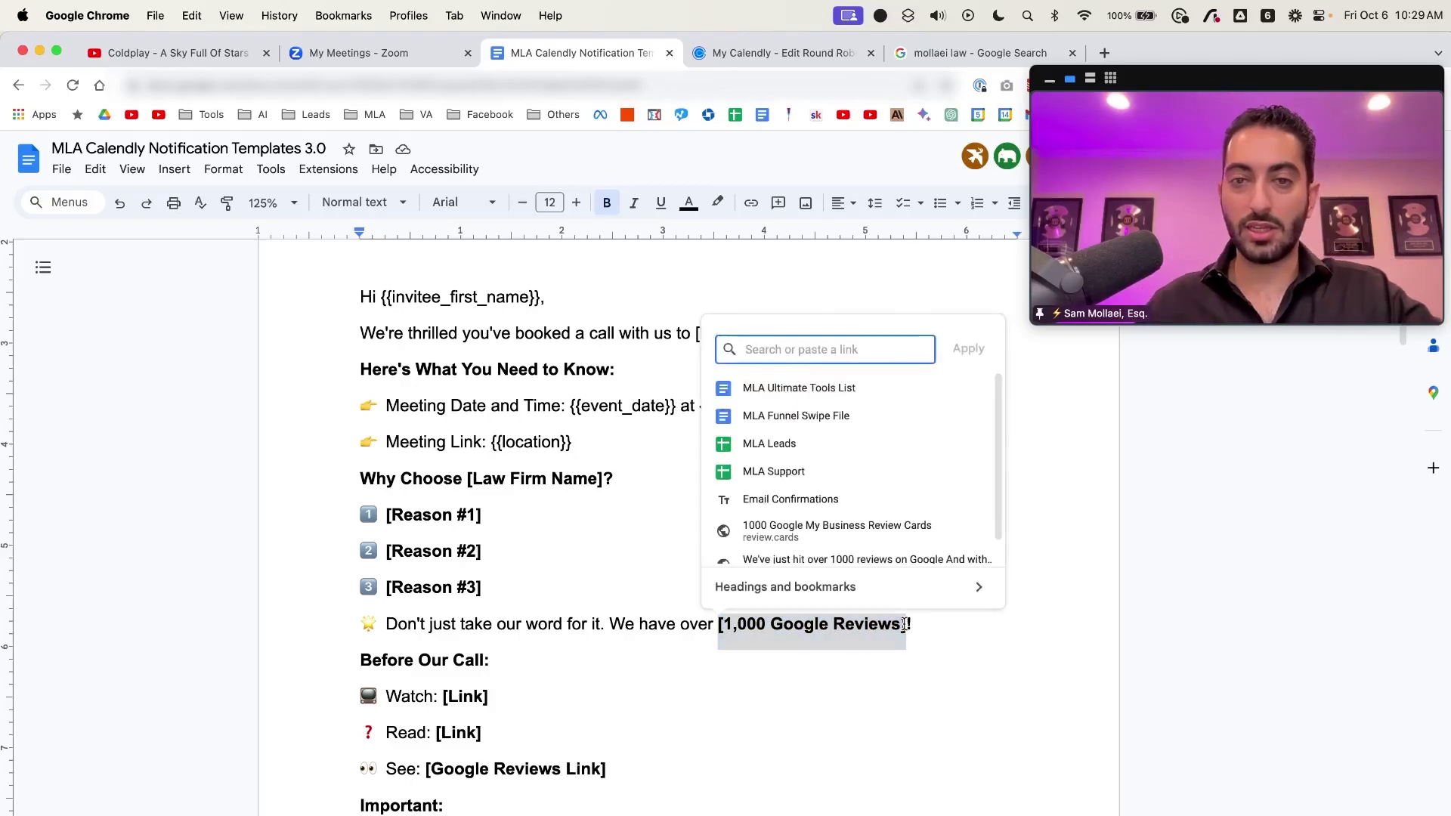
key(super+v)
key(Return)
click(924, 639)
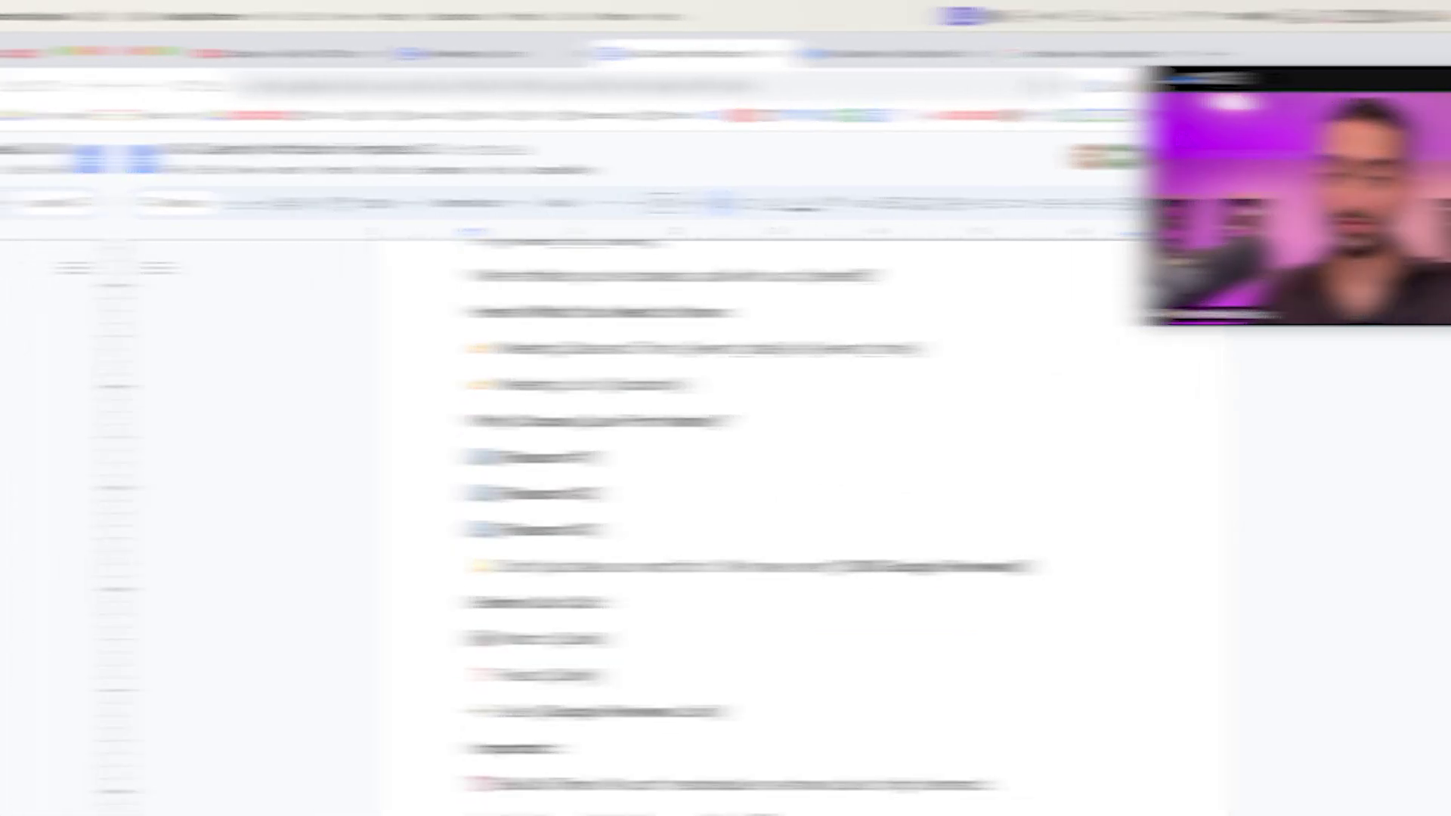
Examine the template's "Before Our Call" section with its watch, read and Google reviews links
drag(361, 594, 696, 691)
scroll(680, 692, down, 1)
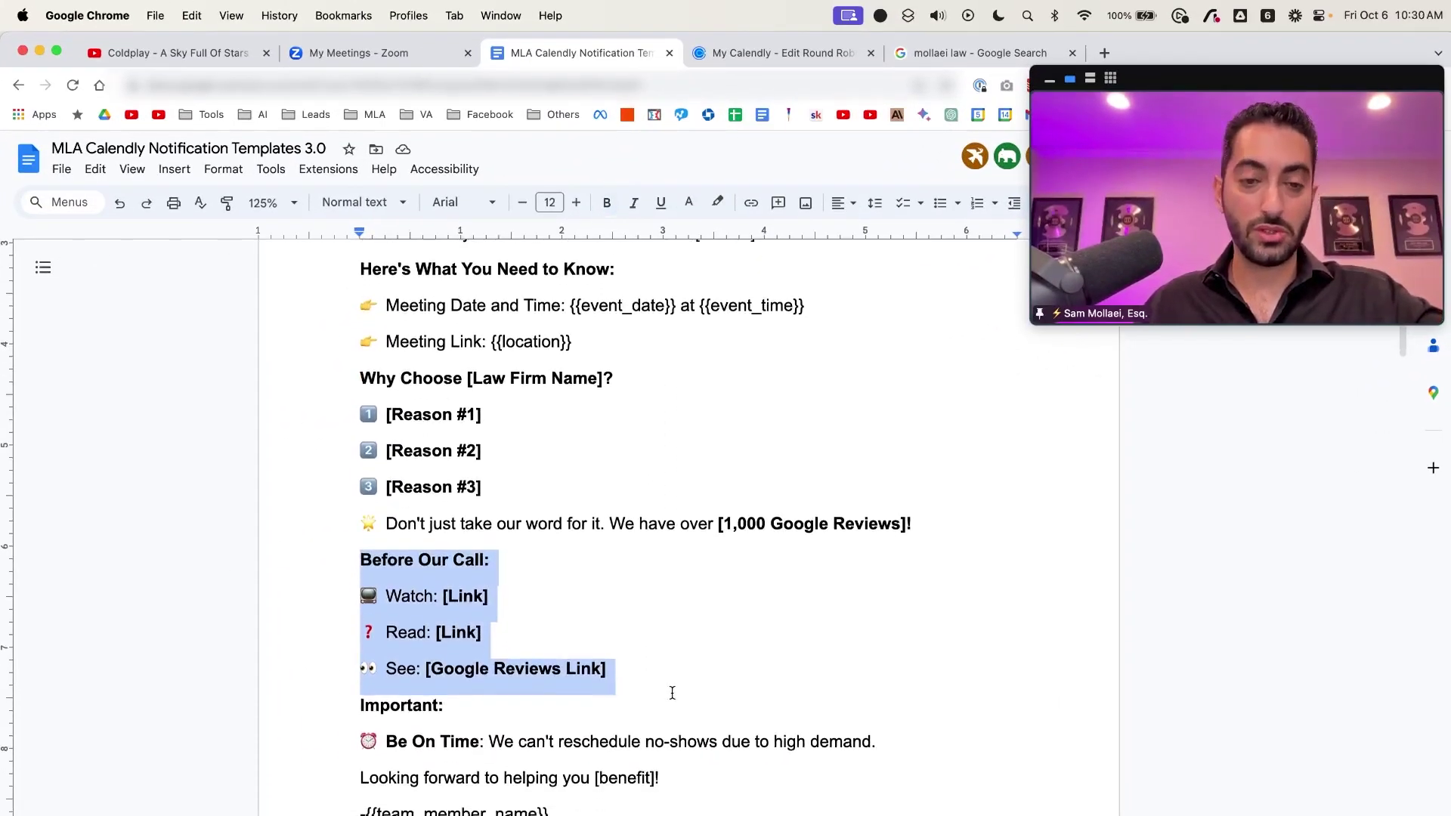
click(646, 651)
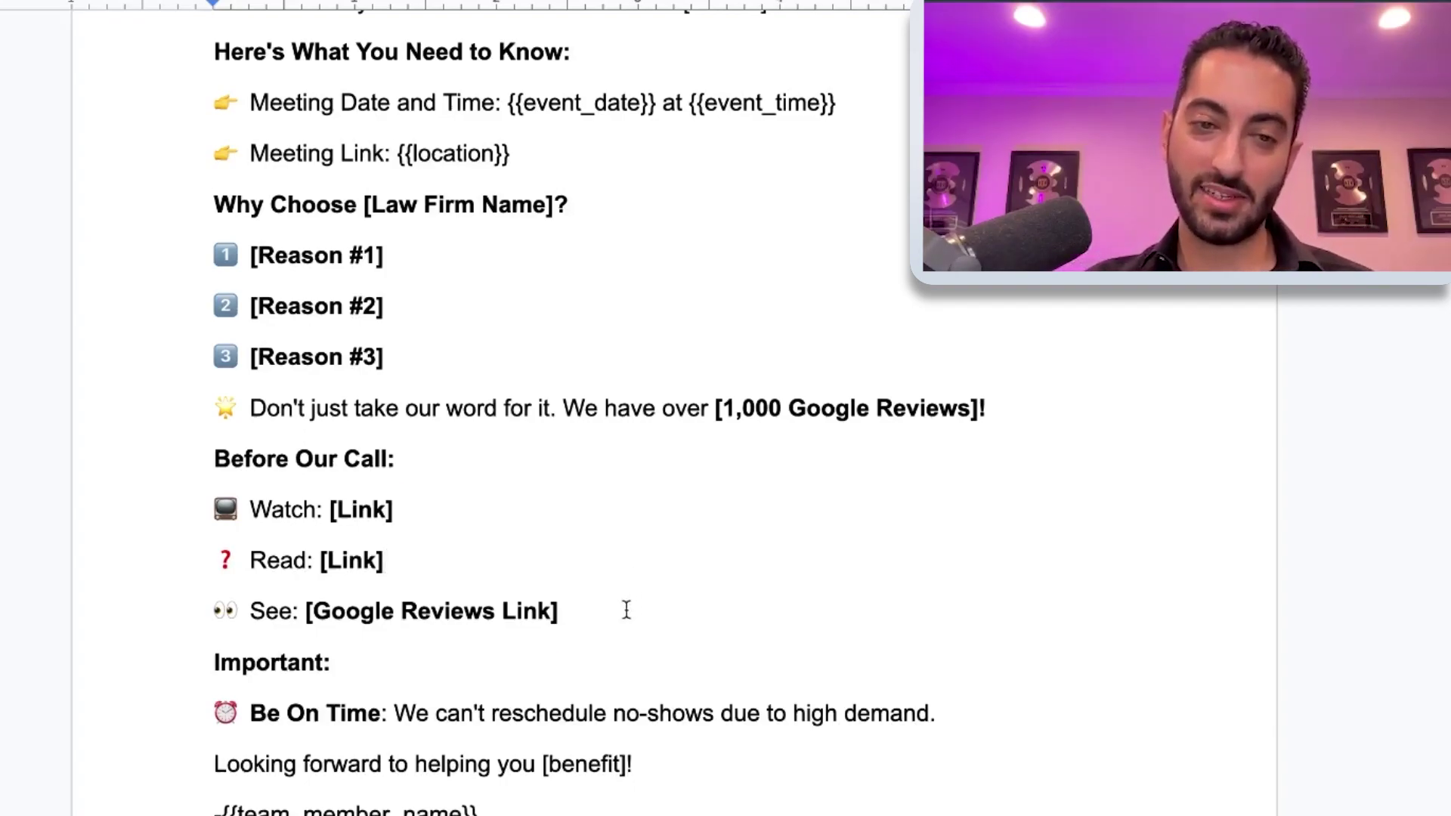
drag(627, 609, 197, 475)
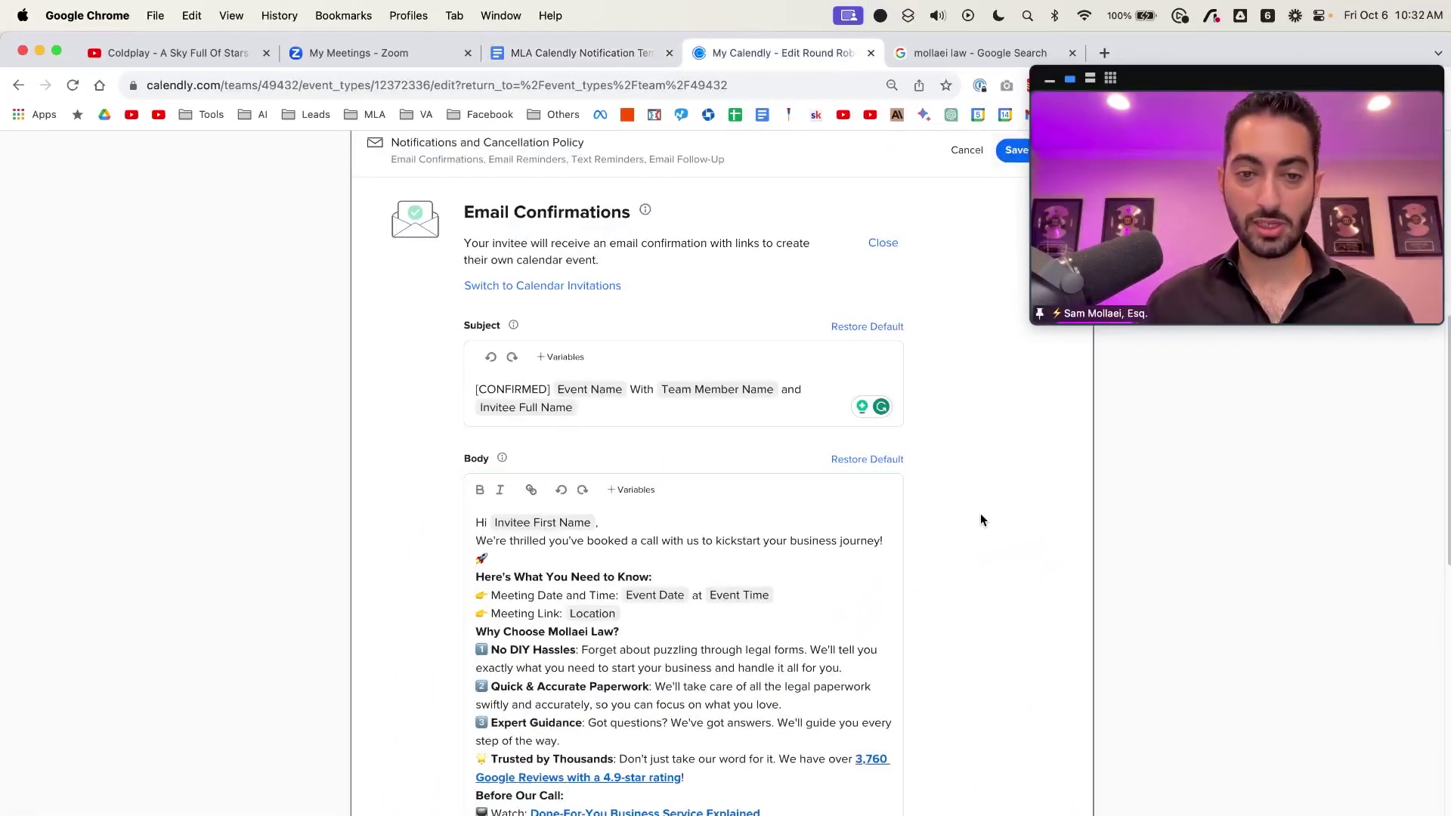
Review the subject and body of the Email Confirmations message in Calendly at a larger page zoom
scroll(981, 515, down, 3)
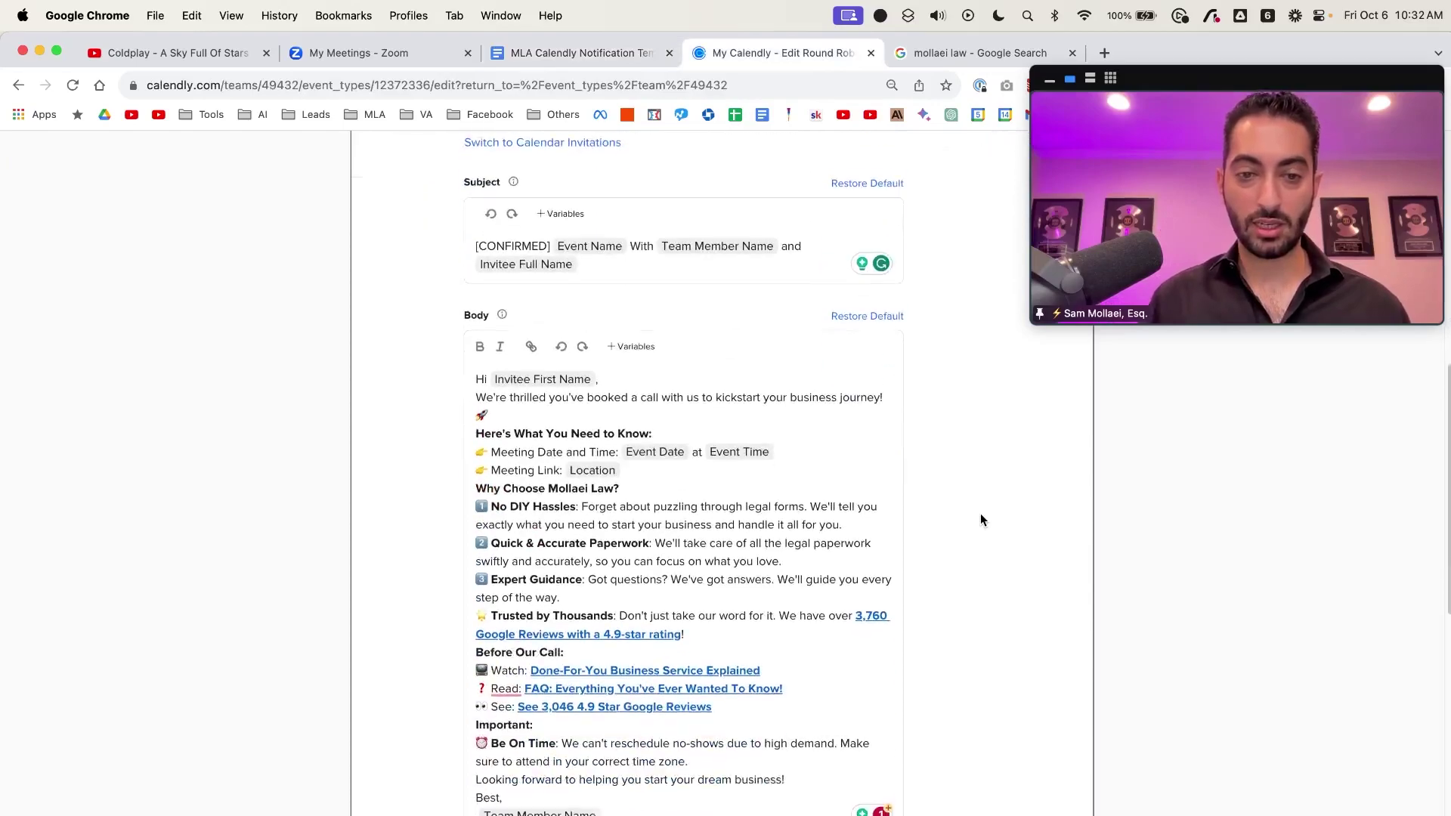
key(super+plus)
key(super+plus)
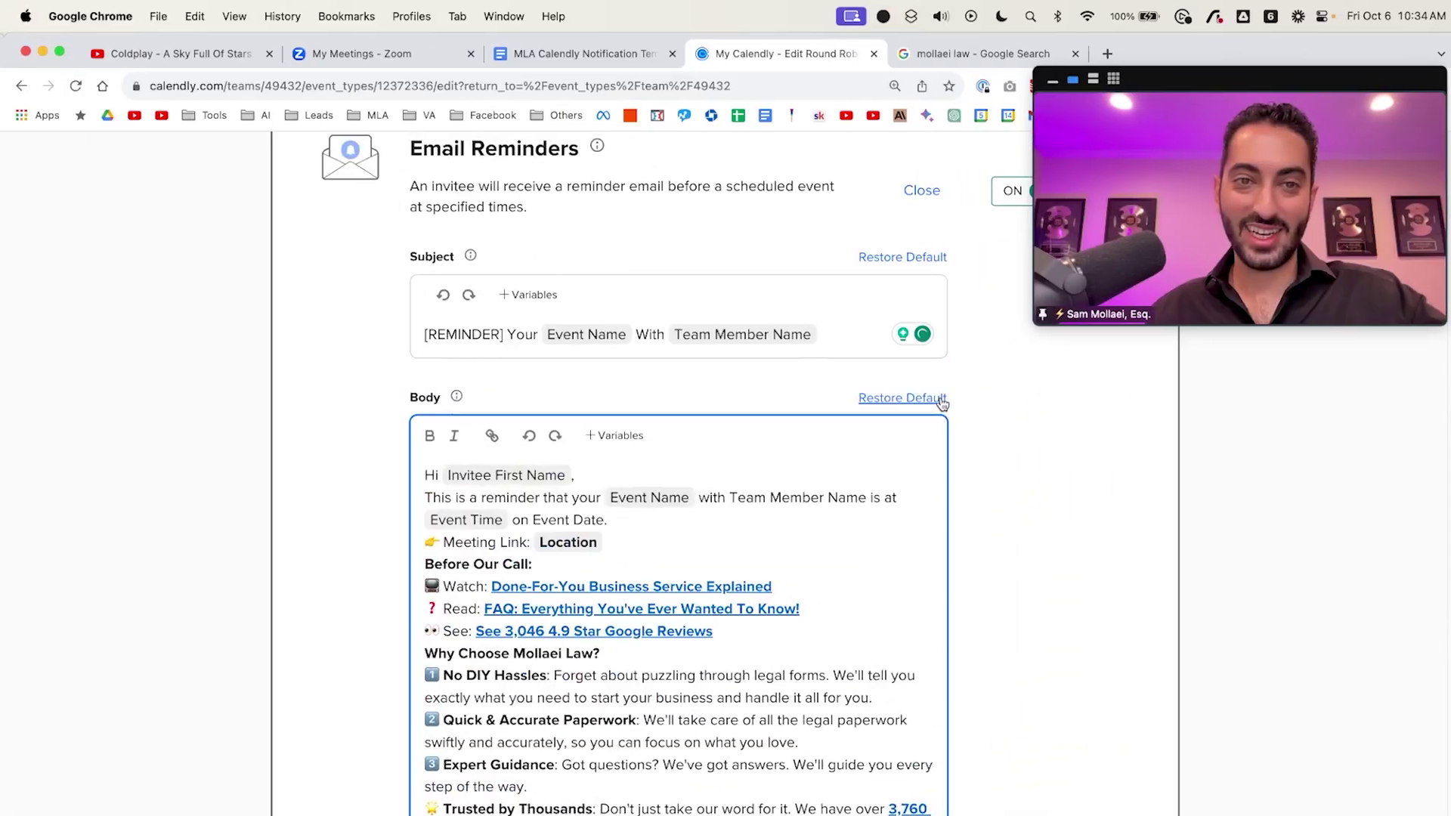
Review the Email Reminders subject and body, then check the reminder timing settings below
scroll(939, 403, up, 1)
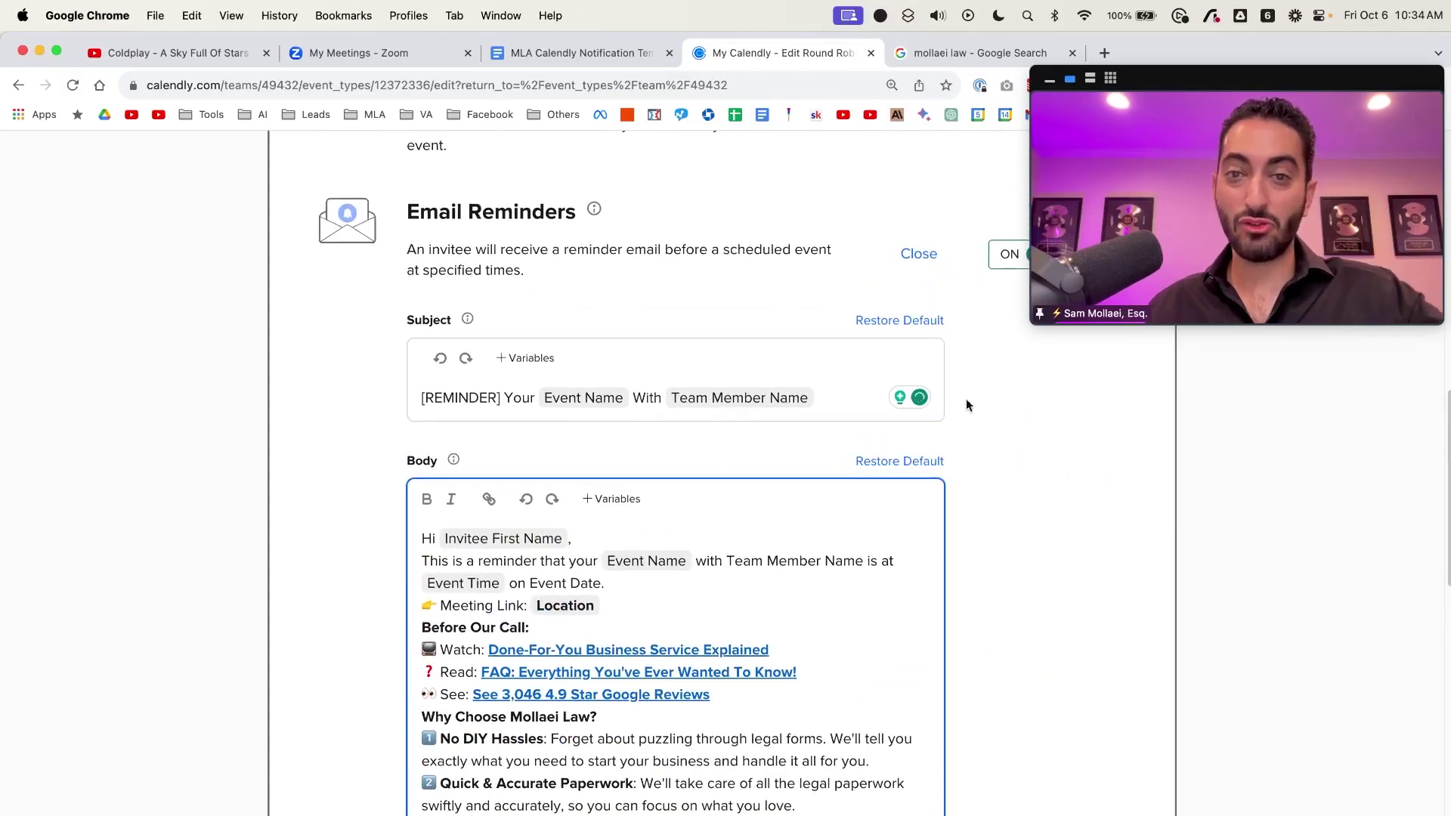
scroll(1140, 411, down, 1)
scroll(1126, 424, up, 5)
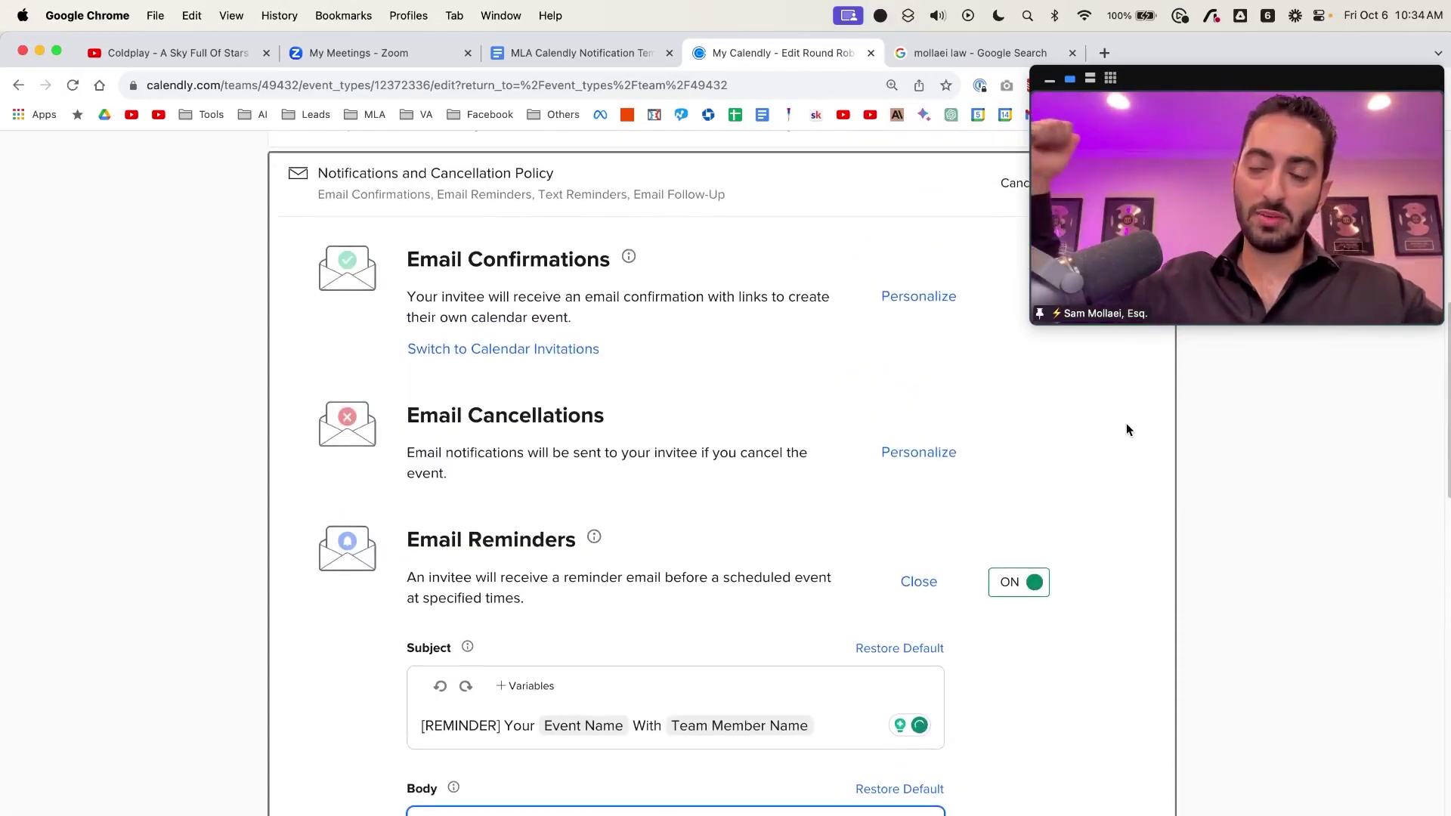
scroll(1127, 425, down, 10)
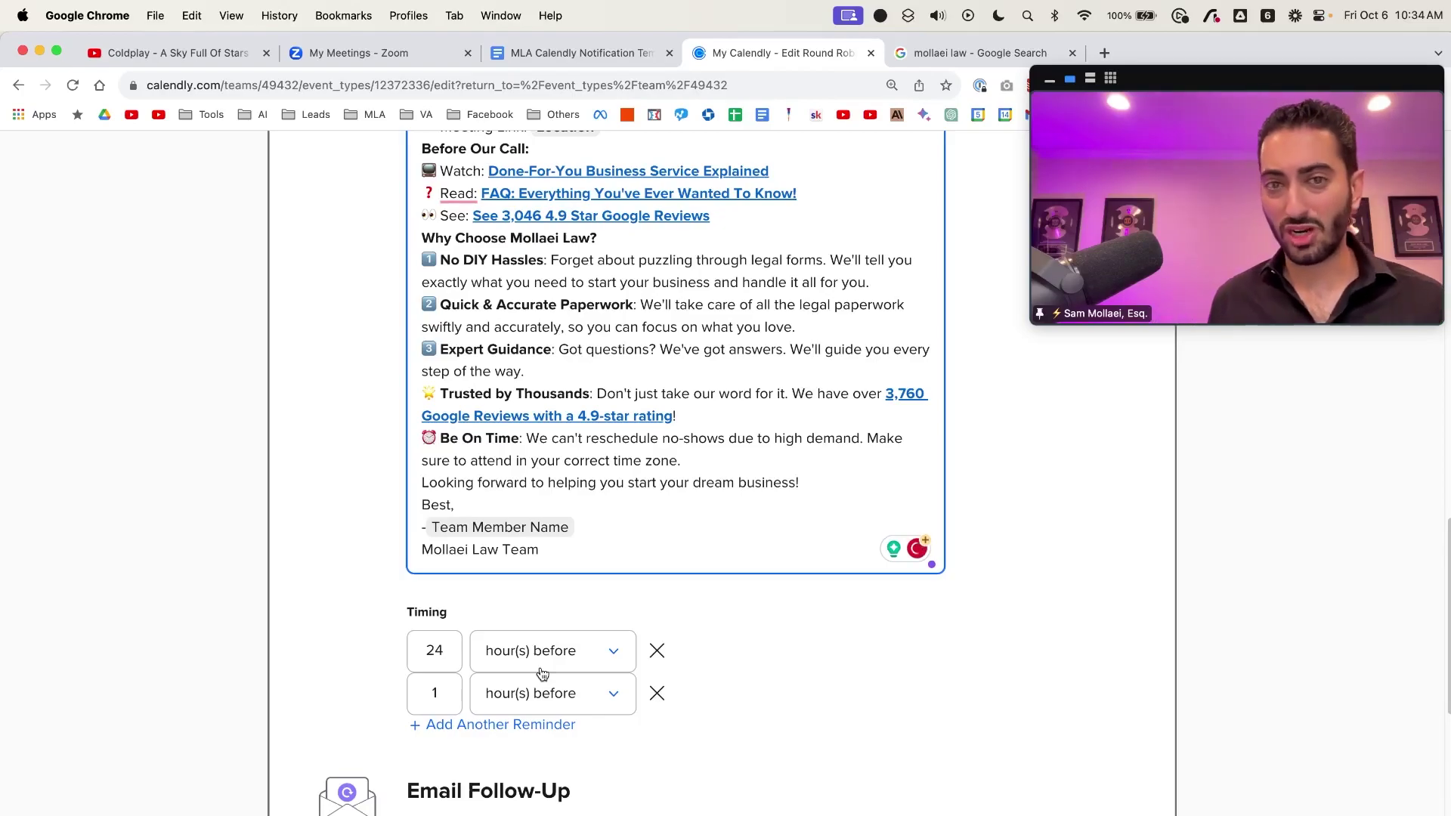
Open the Text Reminders message for personalization
scroll(543, 673, up, 5)
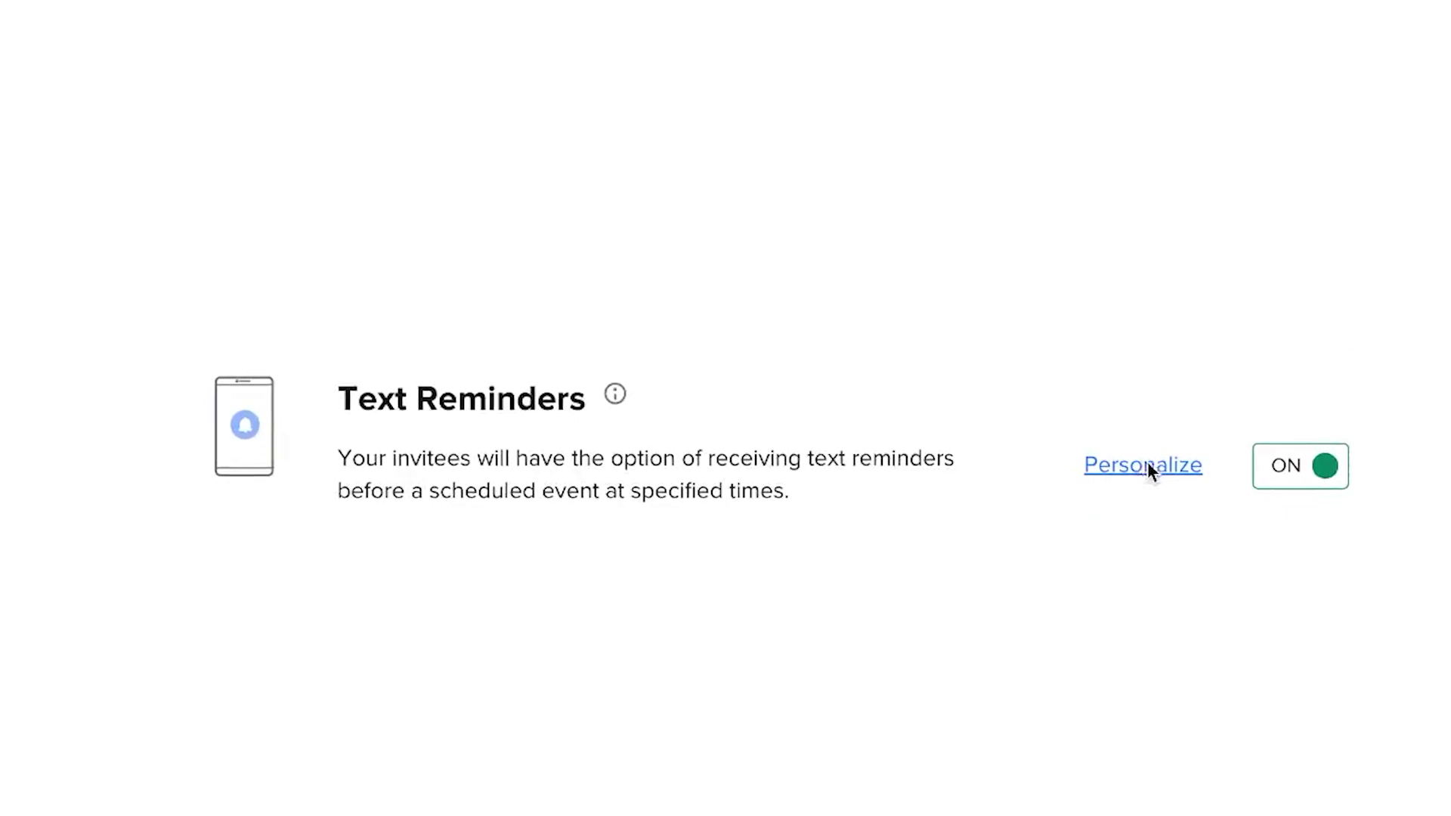
click(1145, 464)
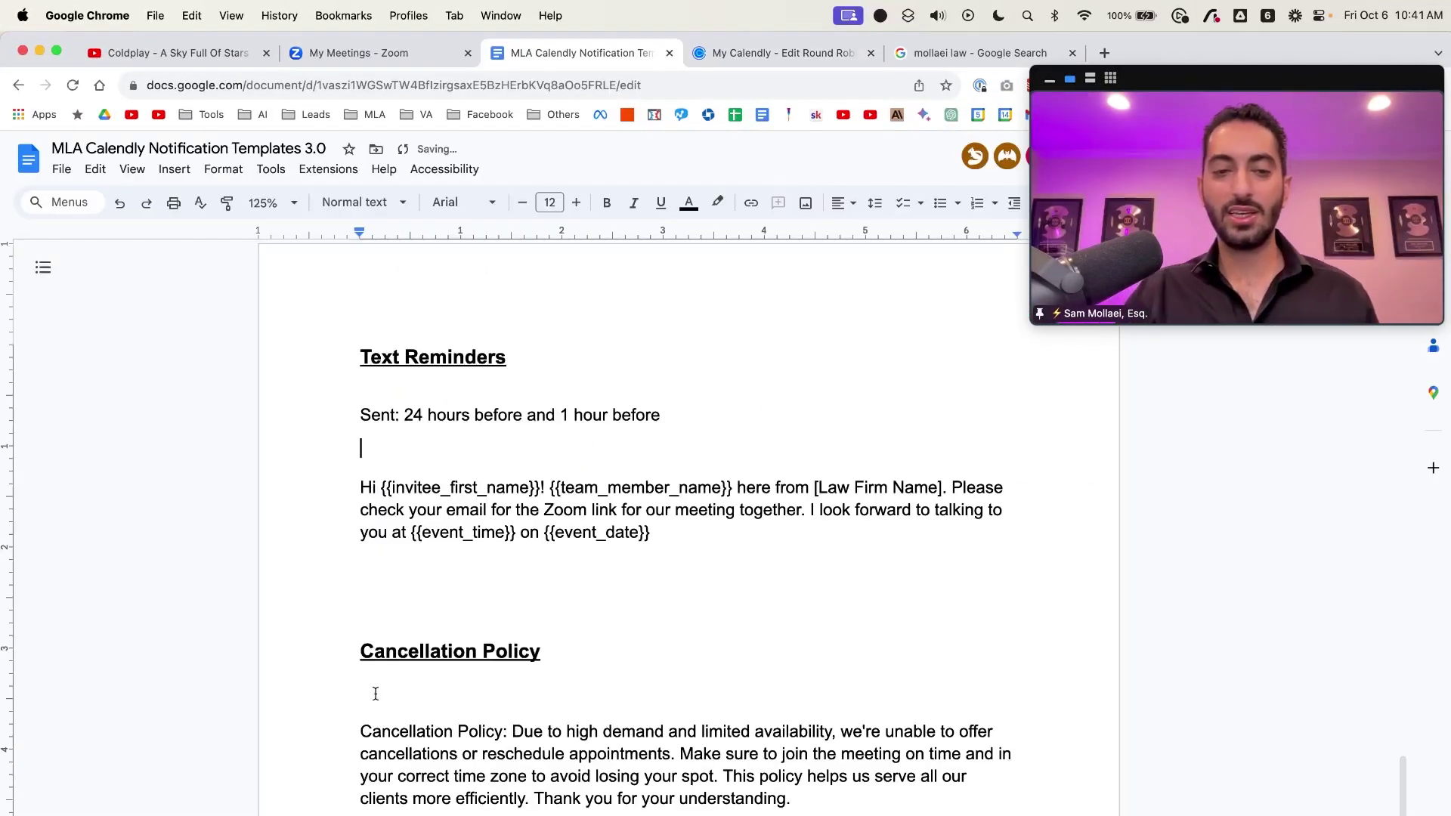
Review the Cancellation Policy text in the notification template, and save and close Calendly's Notifications and Cancellation Policy section
click(373, 693)
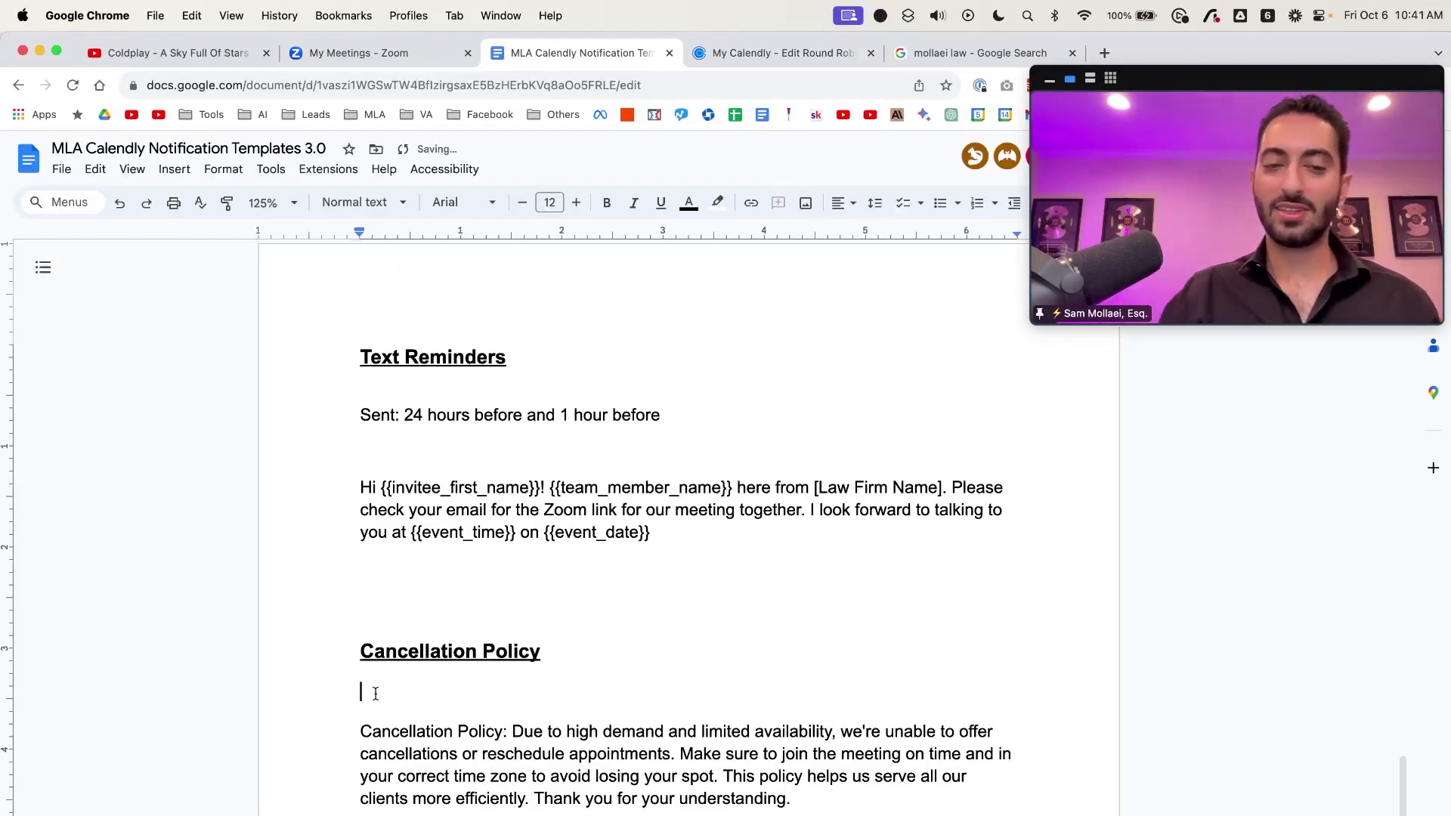
key(Down)
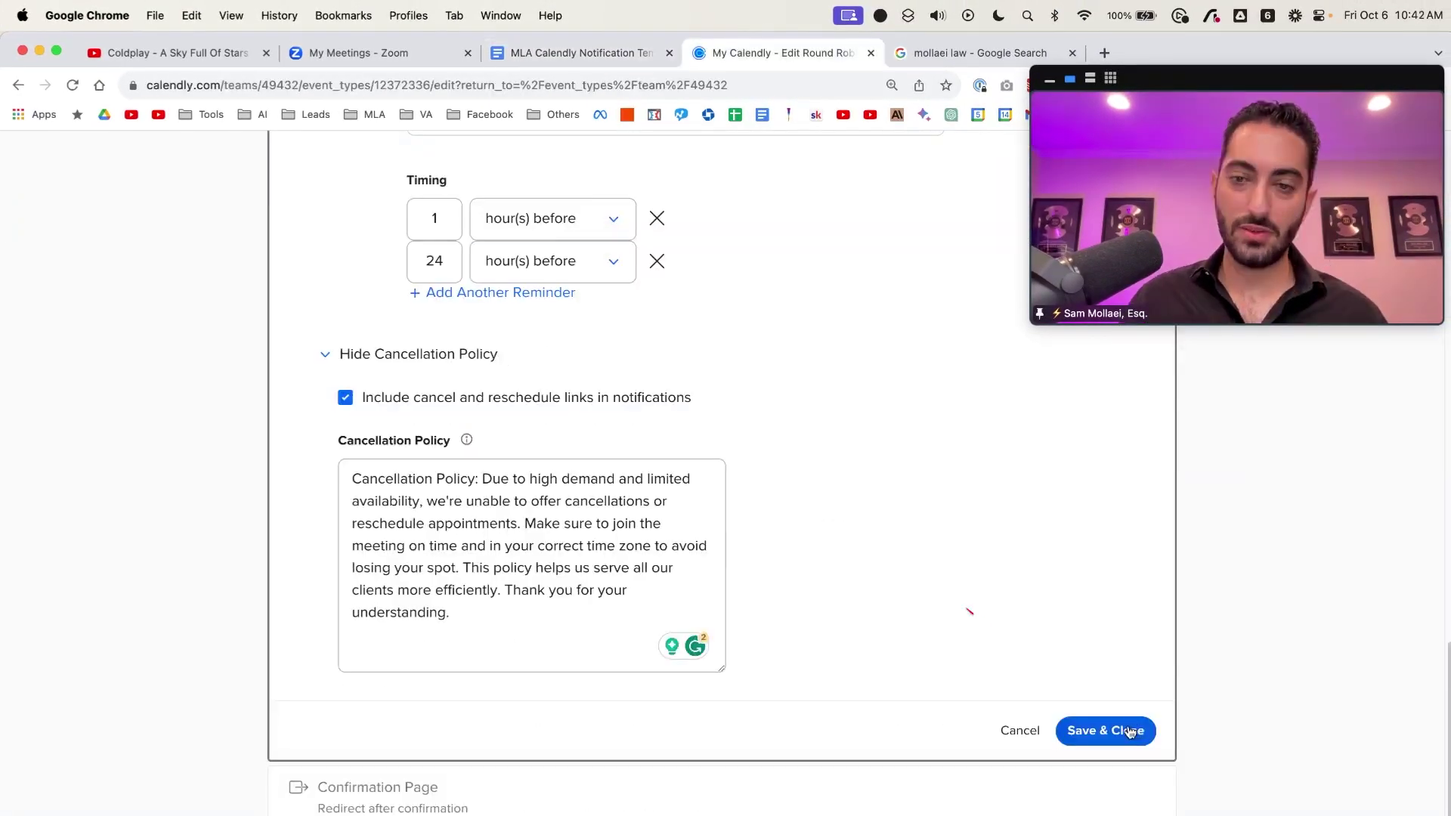
click(1105, 740)
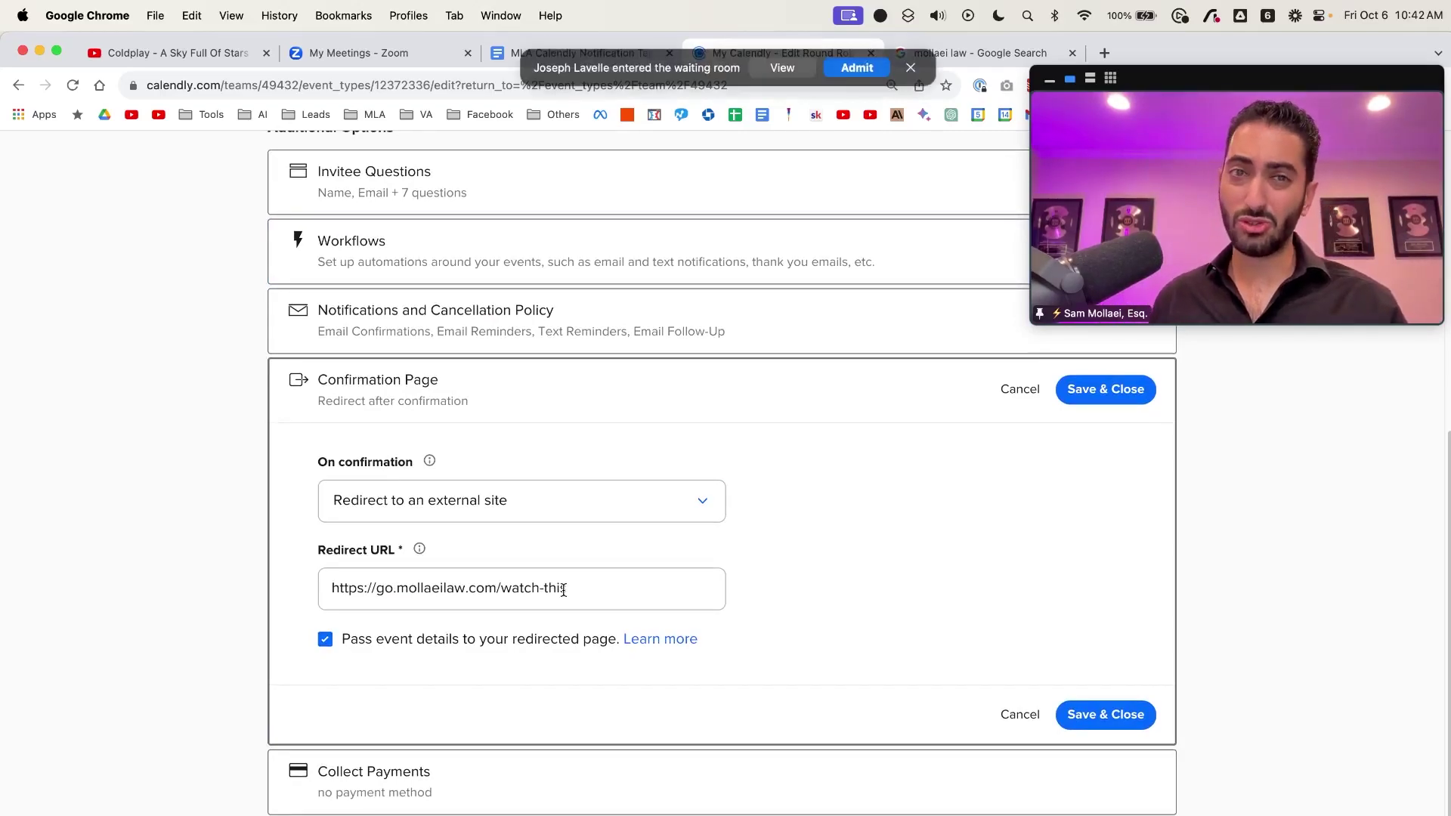
Admit the waiting meeting participant and view the On confirmation choices for the Confirmation Page
click(860, 71)
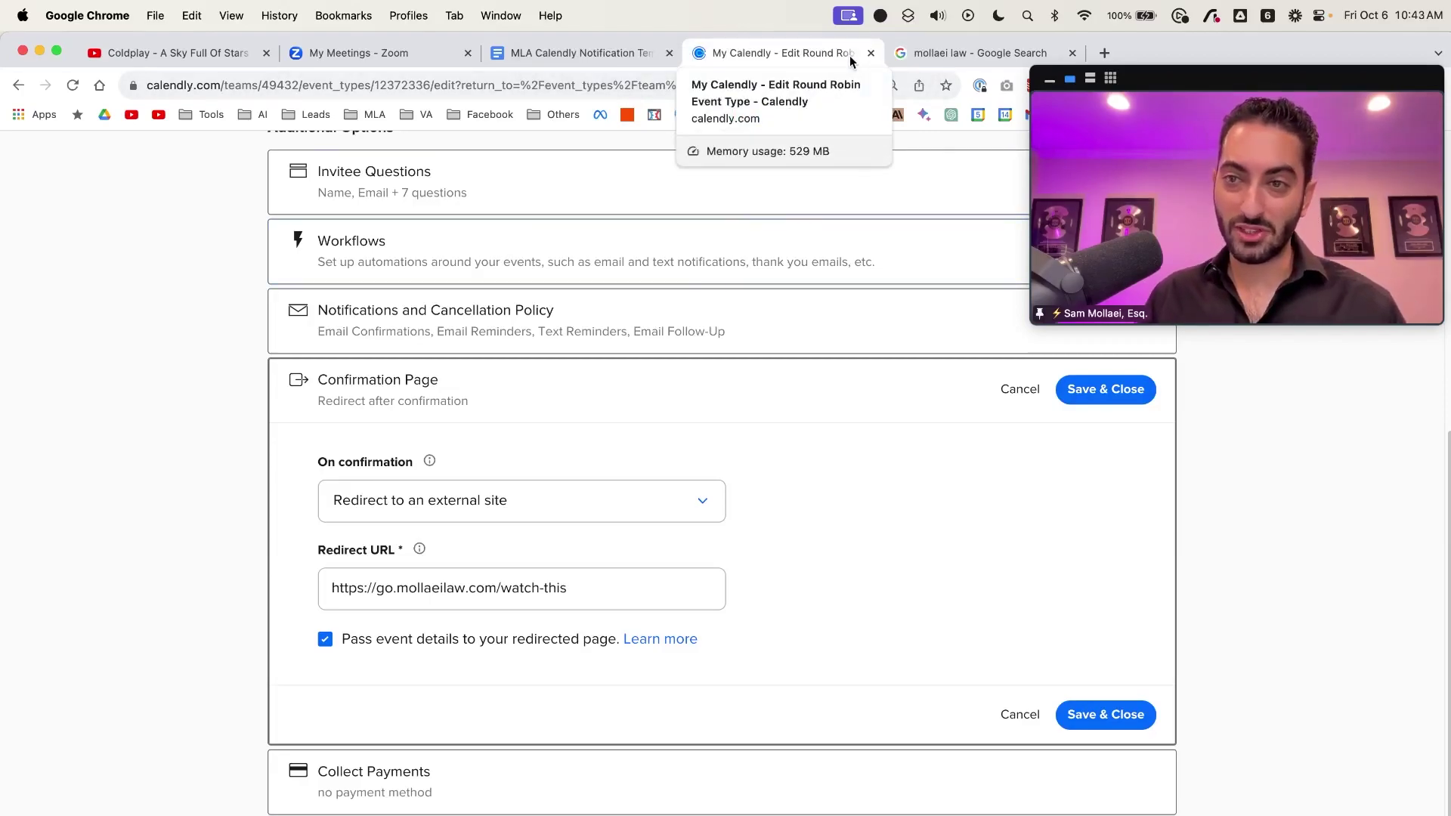
click(876, 69)
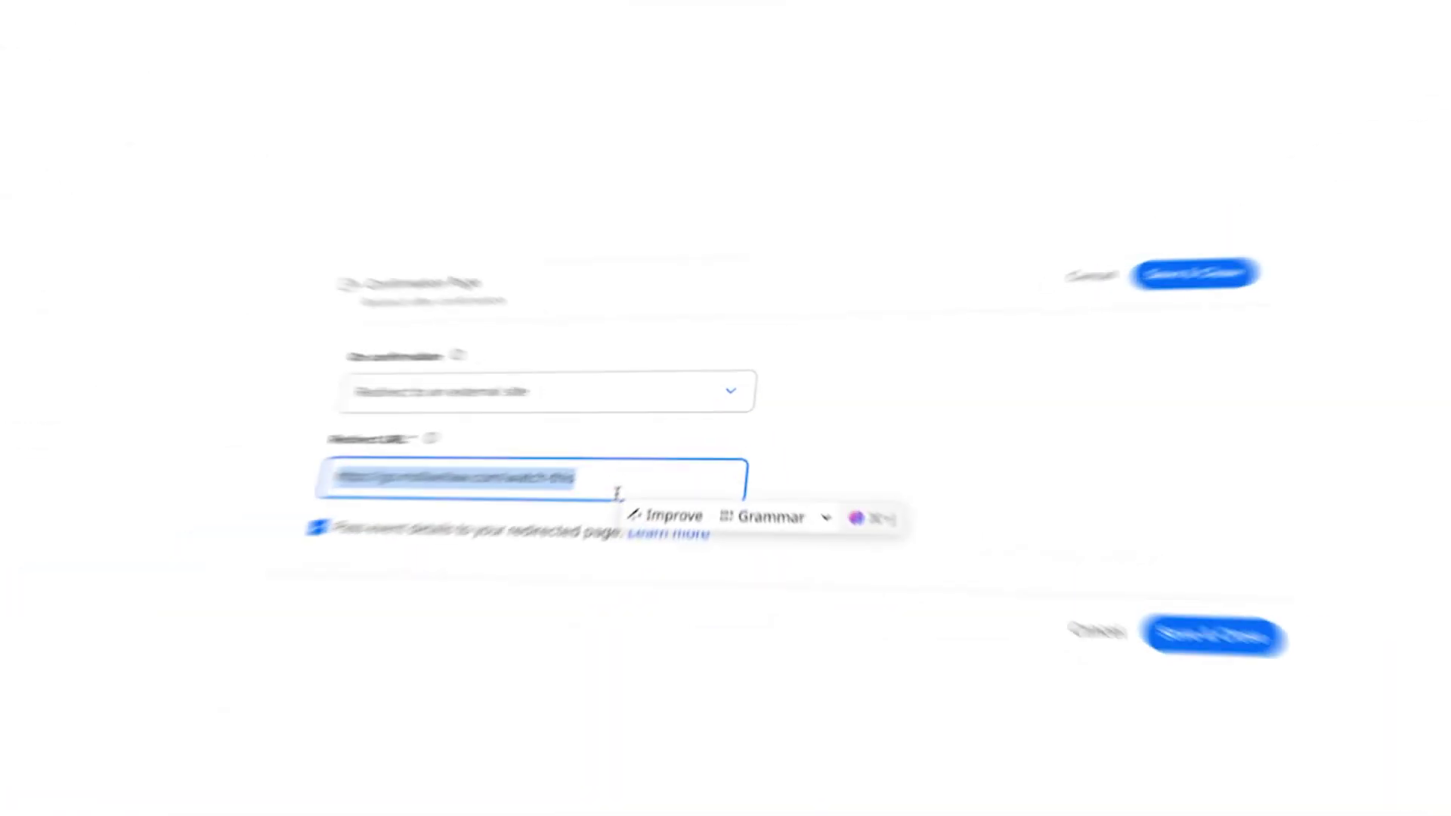
click(554, 505)
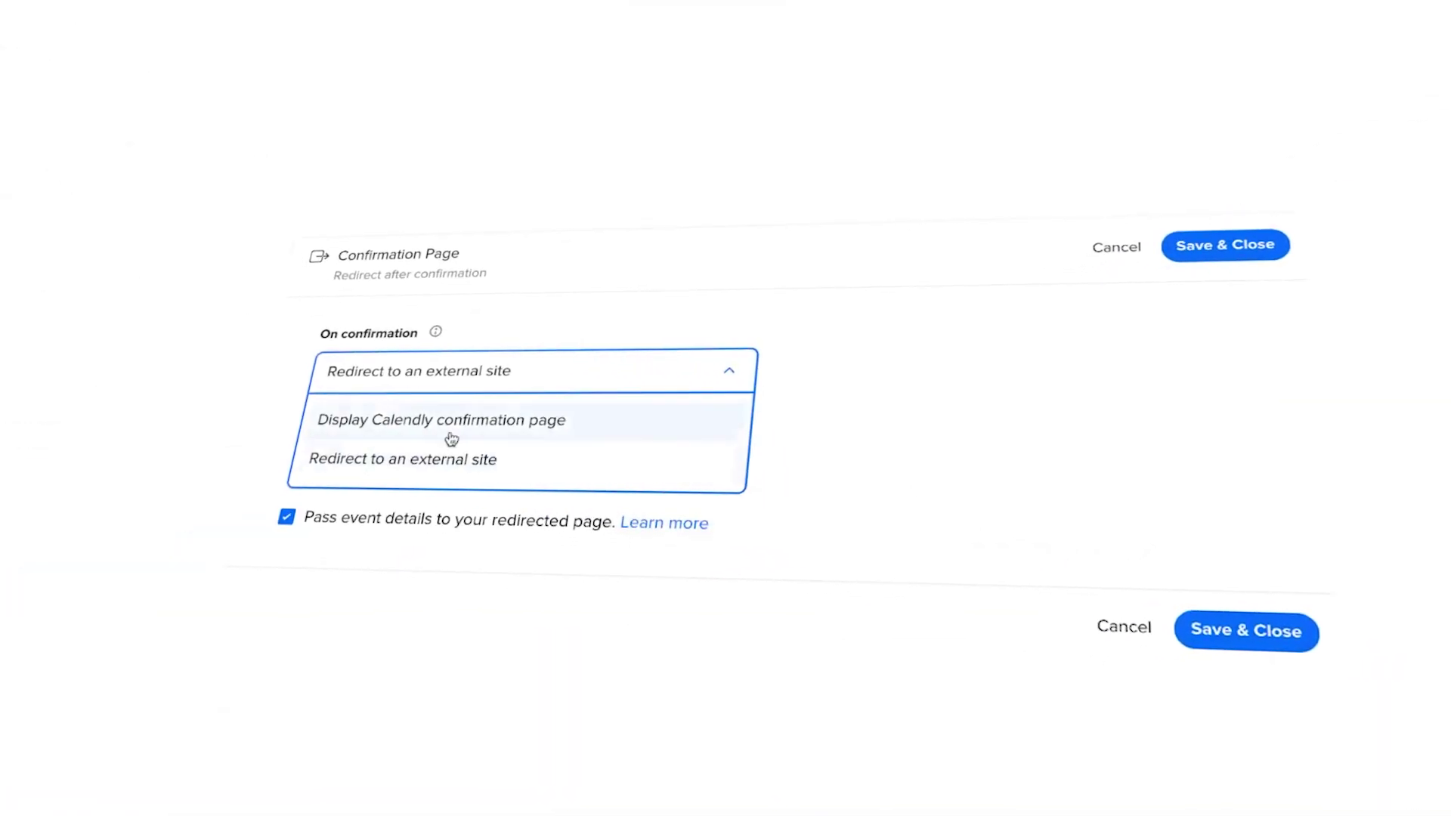
click(921, 459)
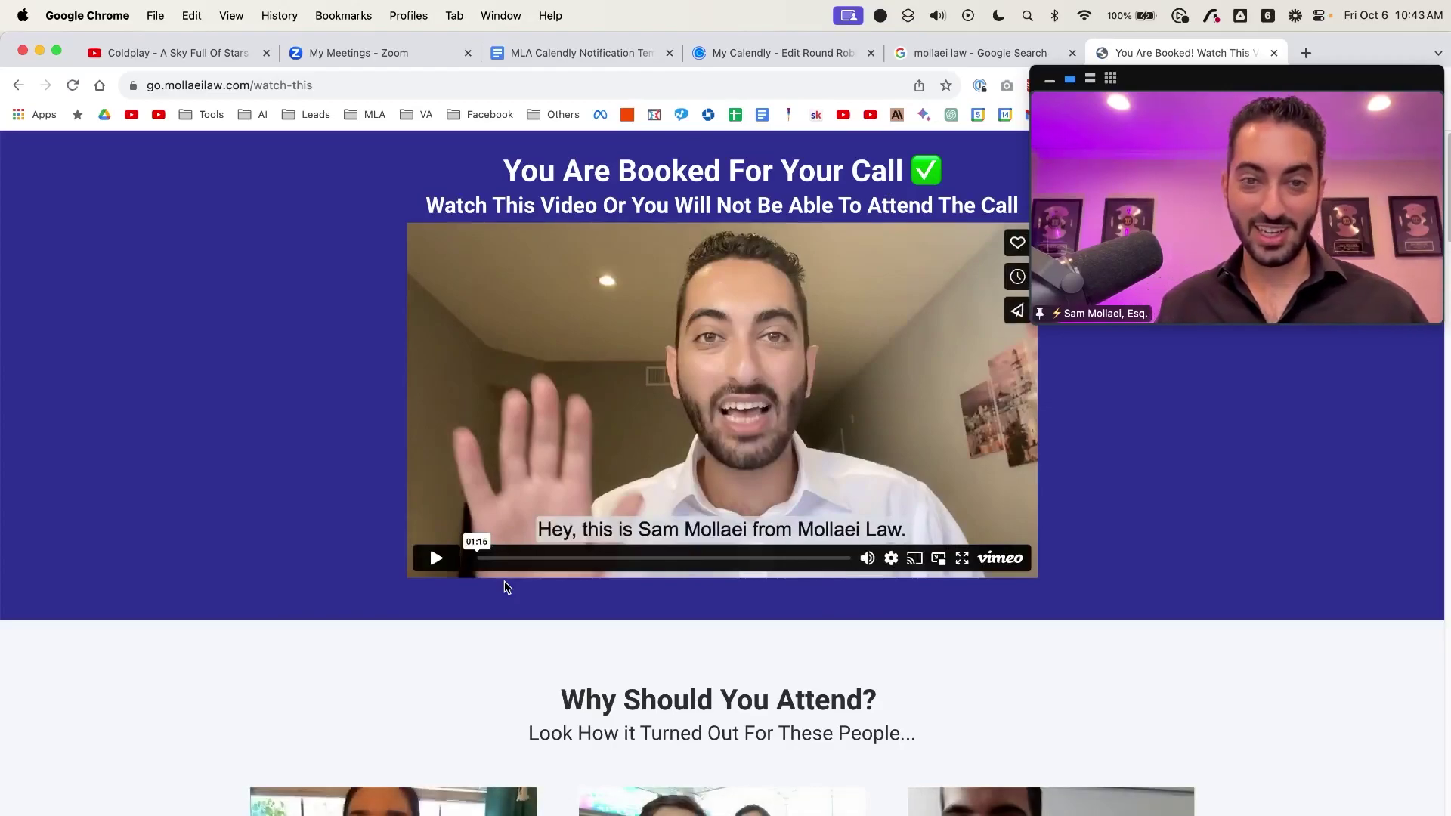
Play the booked-call video on the watch-this page full screen, with the floating meeting window moved below the Mollaei Law rating
click(645, 432)
click(961, 558)
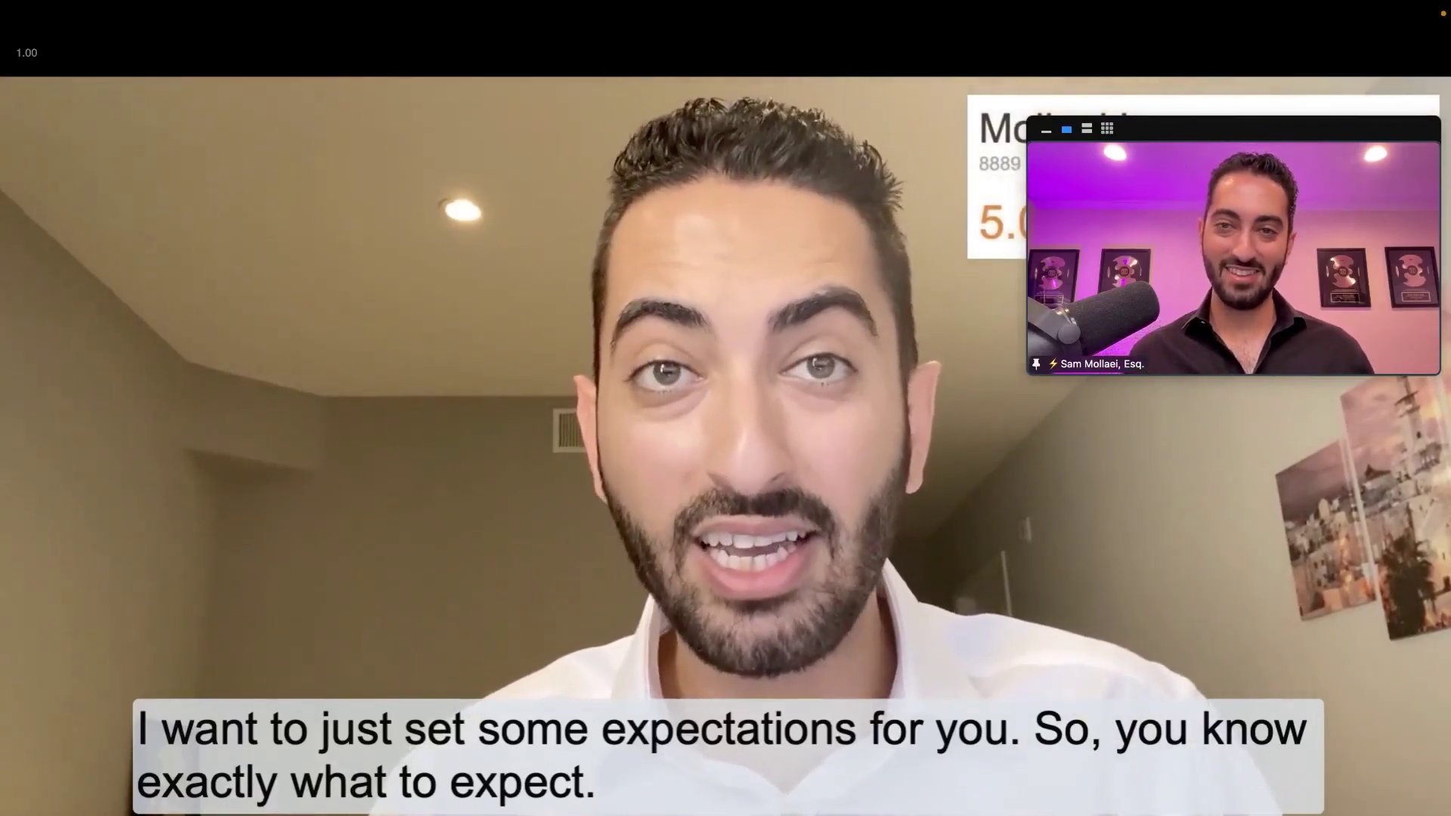
drag(1148, 133, 1126, 365)
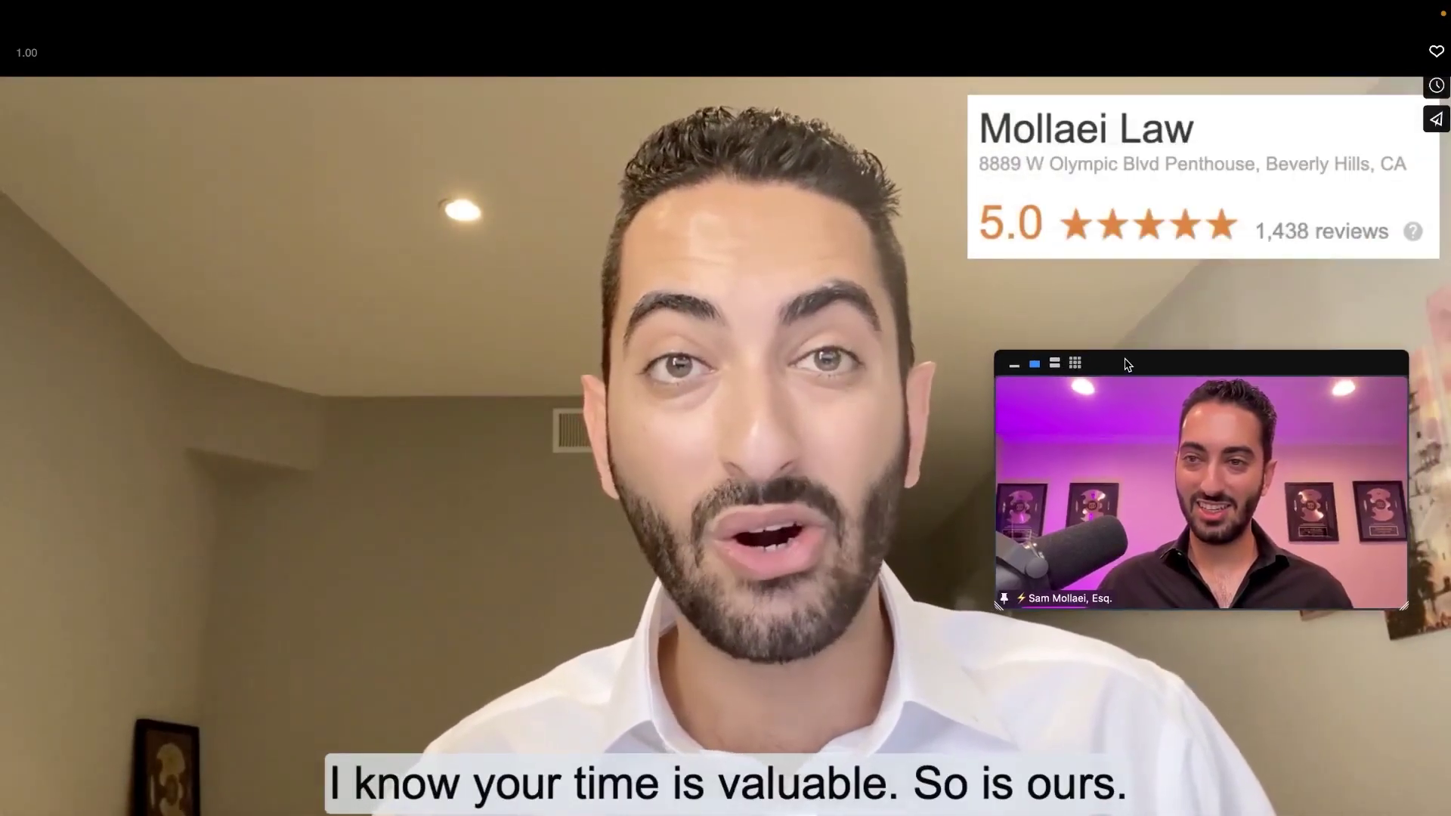